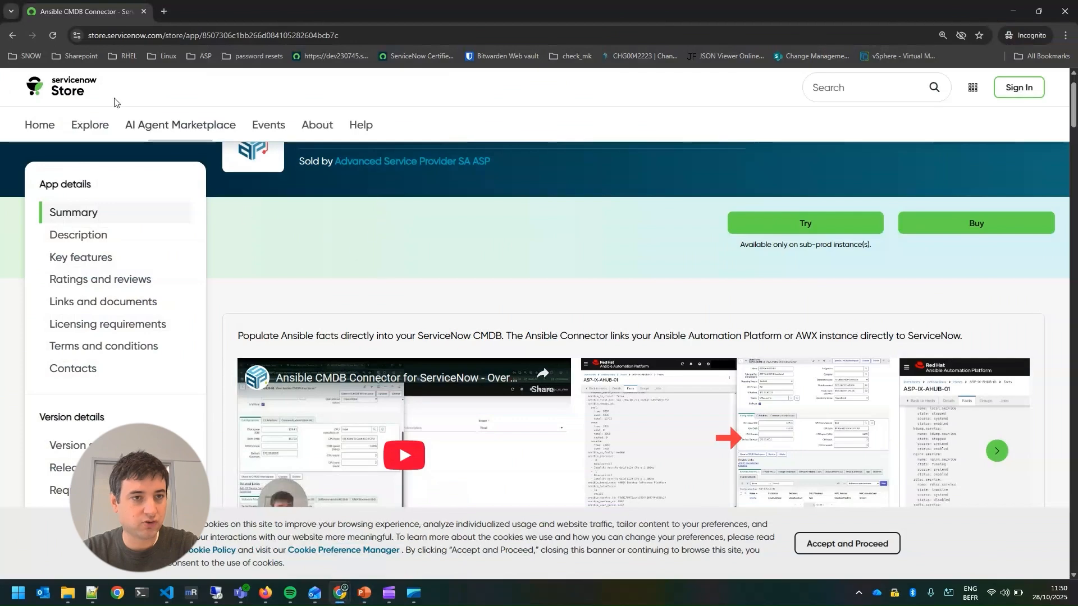
Check the store's web address and the trial's availability note, and switch to the ServiceNow instance window
drag(91, 36, 163, 35)
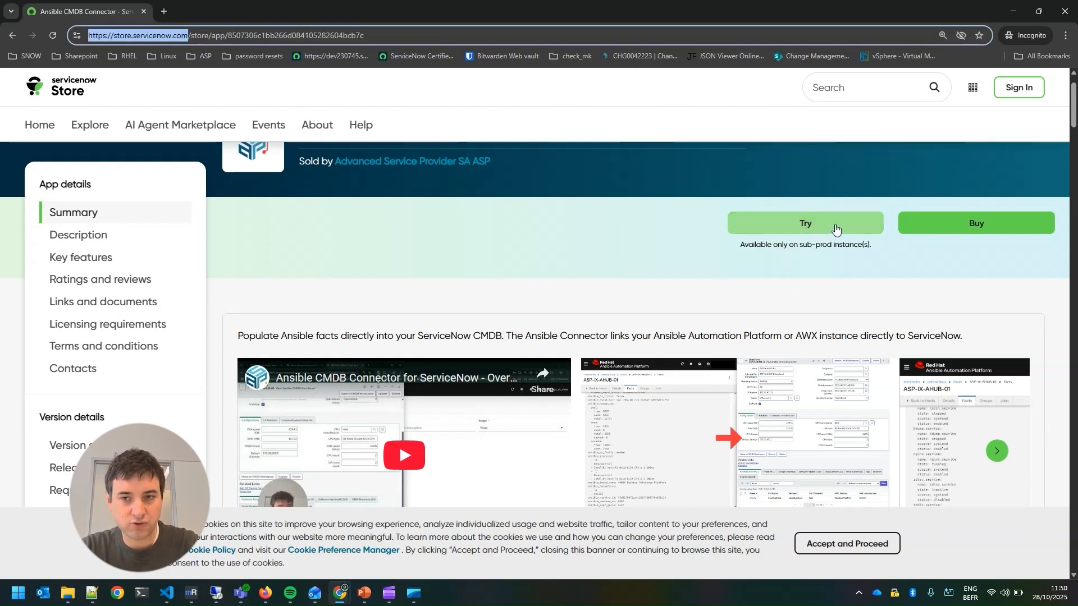
drag(737, 251, 880, 253)
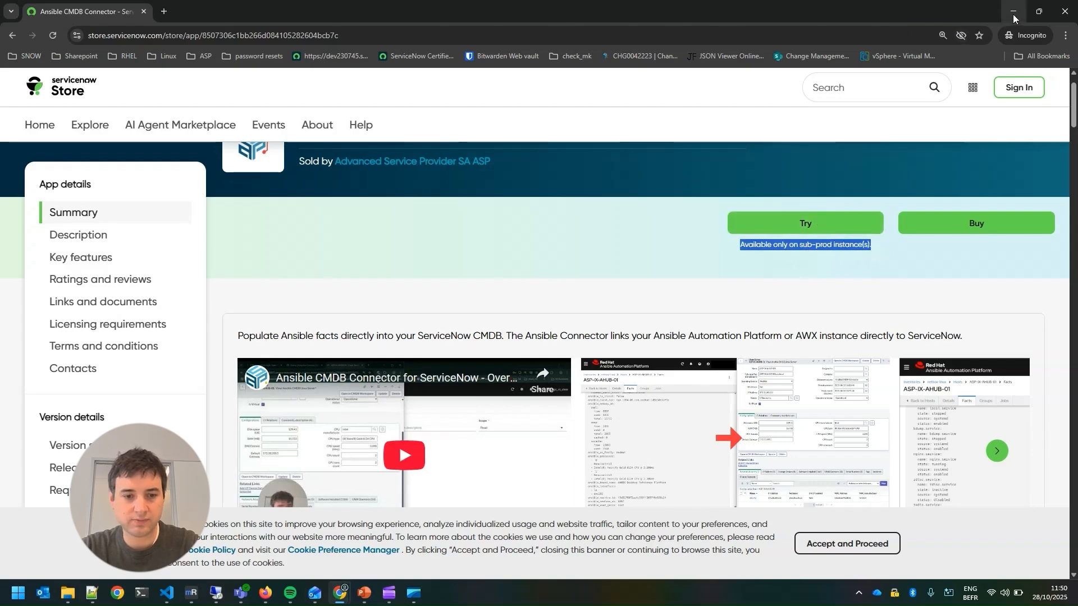
mouse_move(339, 593)
click(290, 520)
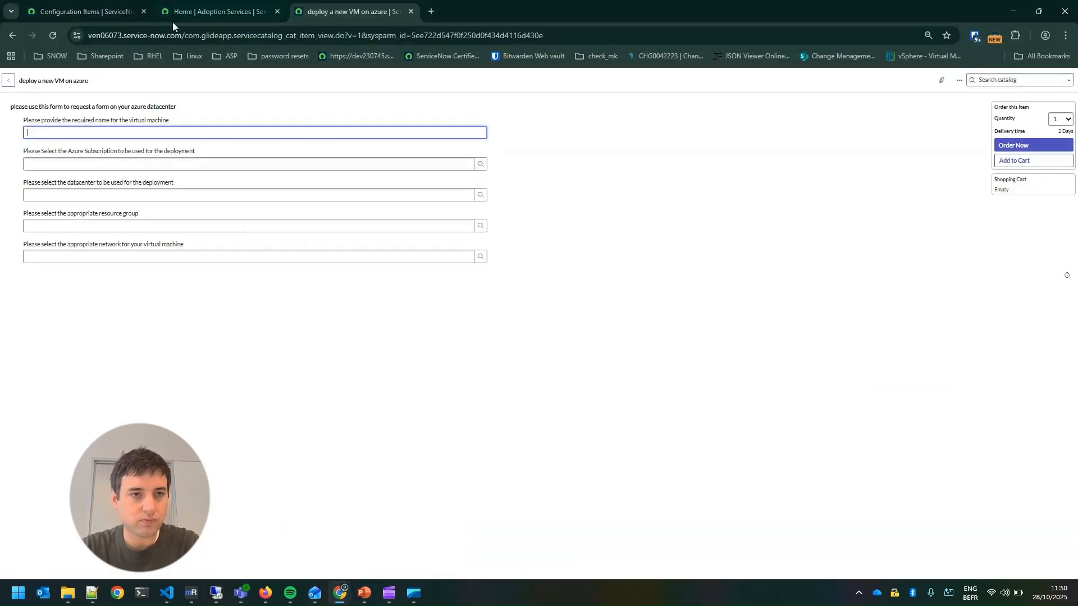
Bring up the Azure CMDB Connector's Guided Setup welcome page and review its heading
click(117, 13)
click(198, 11)
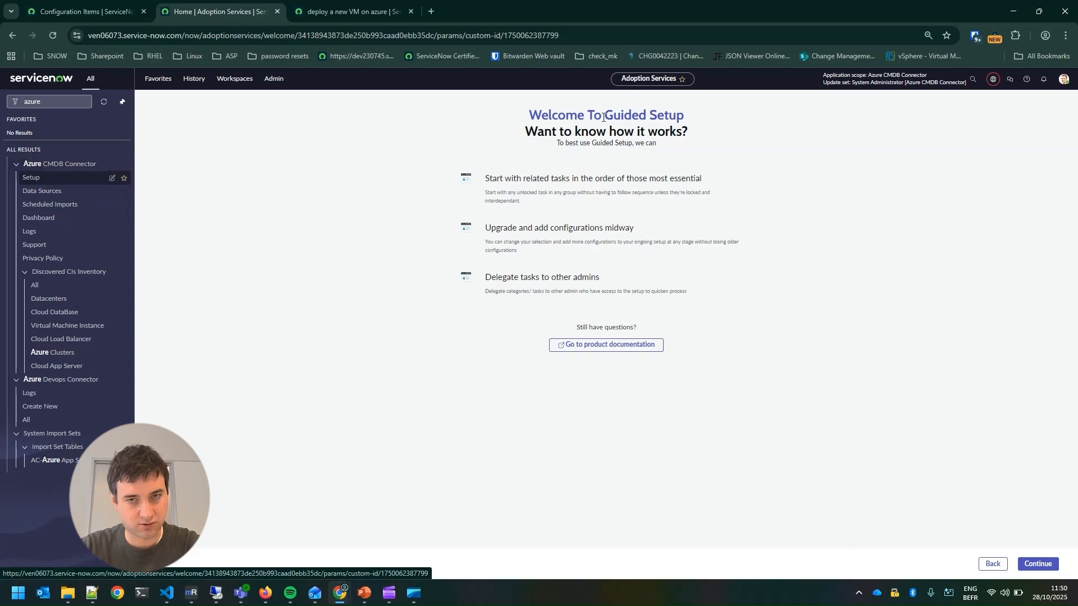
drag(603, 118, 693, 119)
click(666, 117)
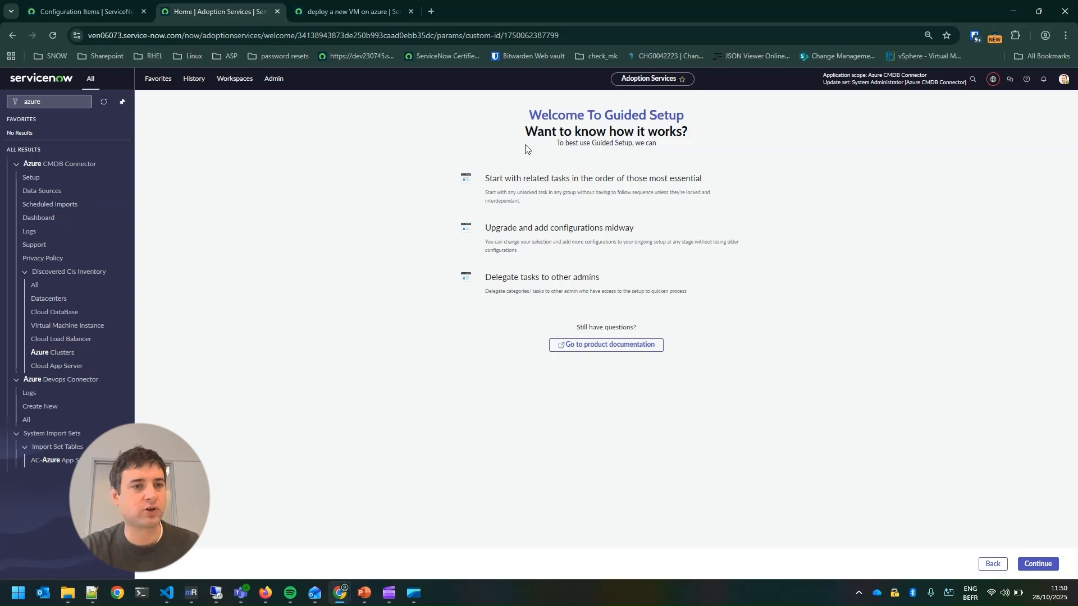
Reload the Configuration Items list filtered on discovery source Azure-Connector to check for existing records
click(110, 10)
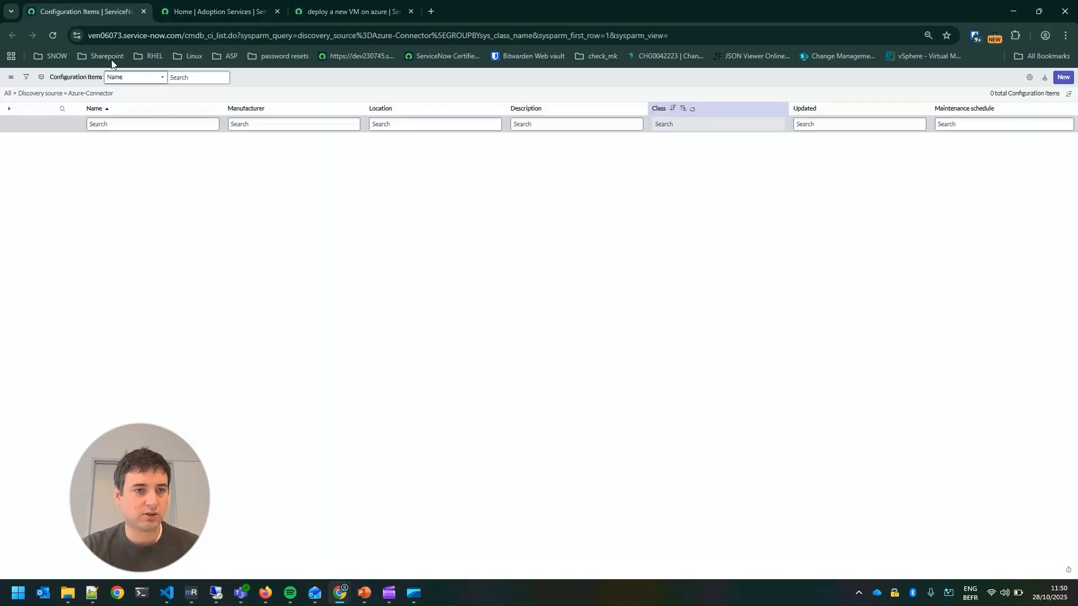
click(53, 35)
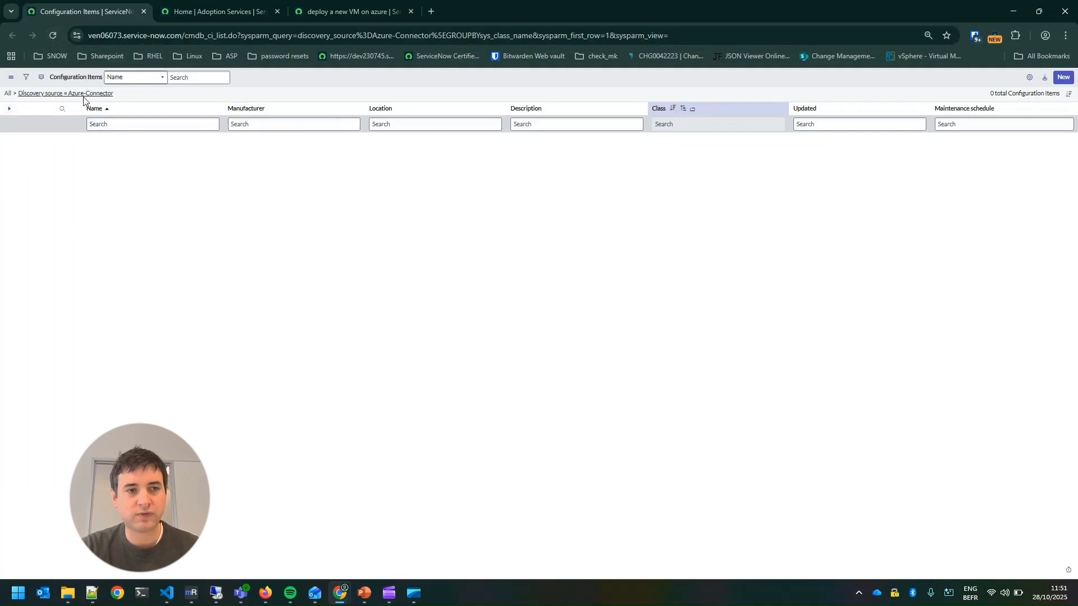
click(52, 36)
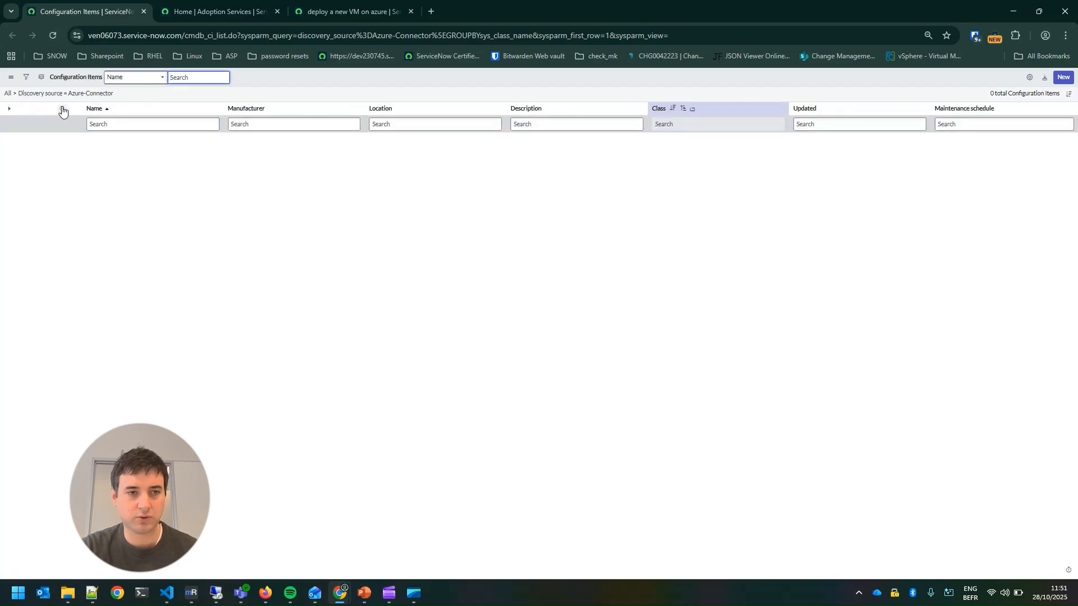
Proceed through the Azure CMDB Connector guided setup past the pre-checklist and open the Configure Connection task
click(206, 15)
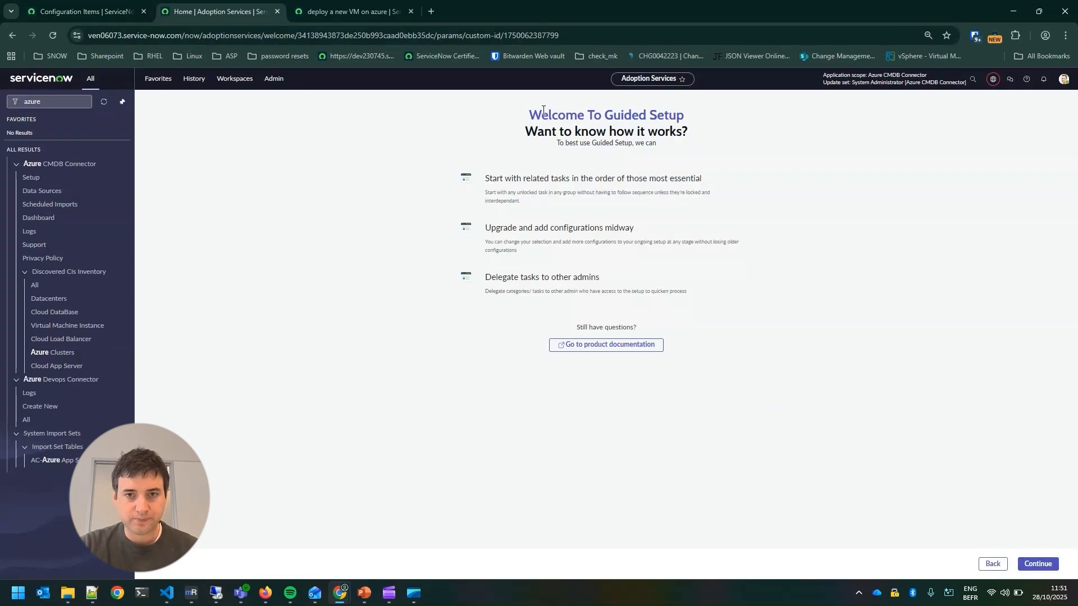
click(1038, 564)
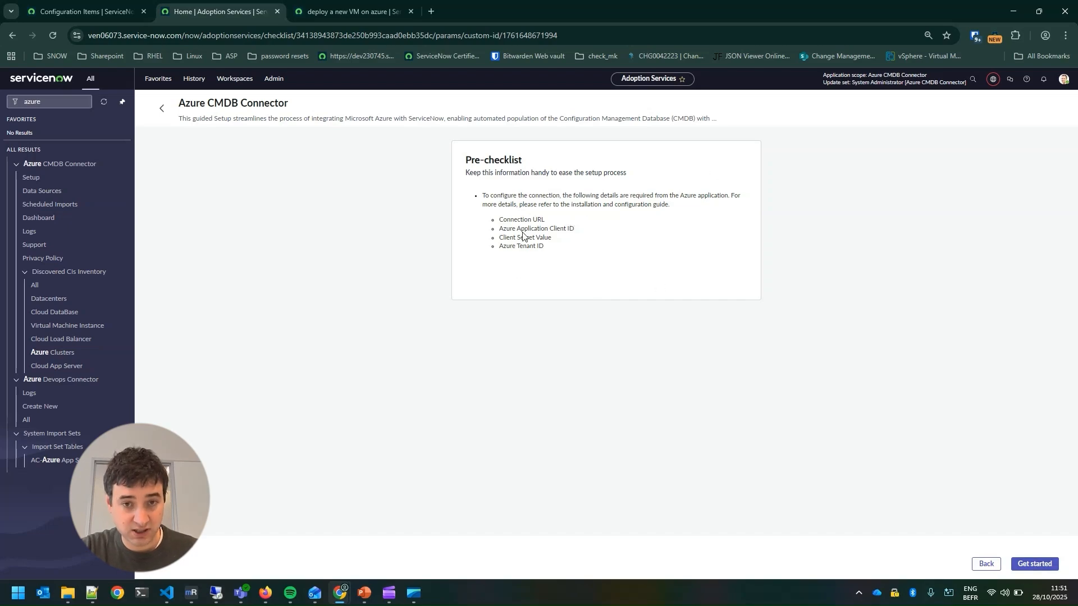
click(1035, 565)
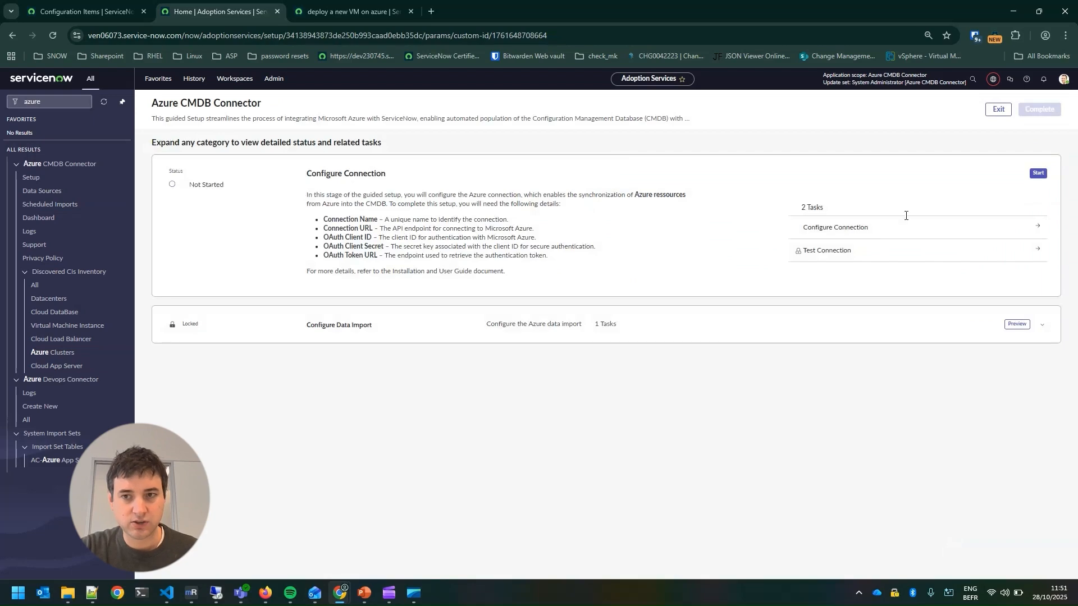
click(887, 227)
Review the Configure Connection instructions, enlarge the page, and open the Create New Connection & Credential form from the alias record
scroll(556, 370, down, 1)
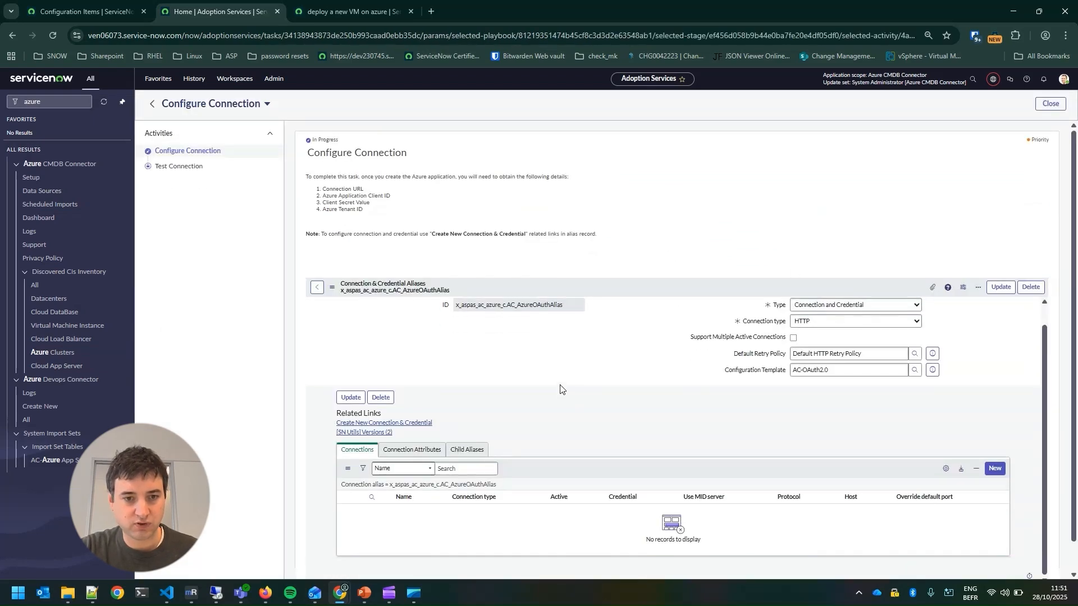
scroll(535, 366, up, 1)
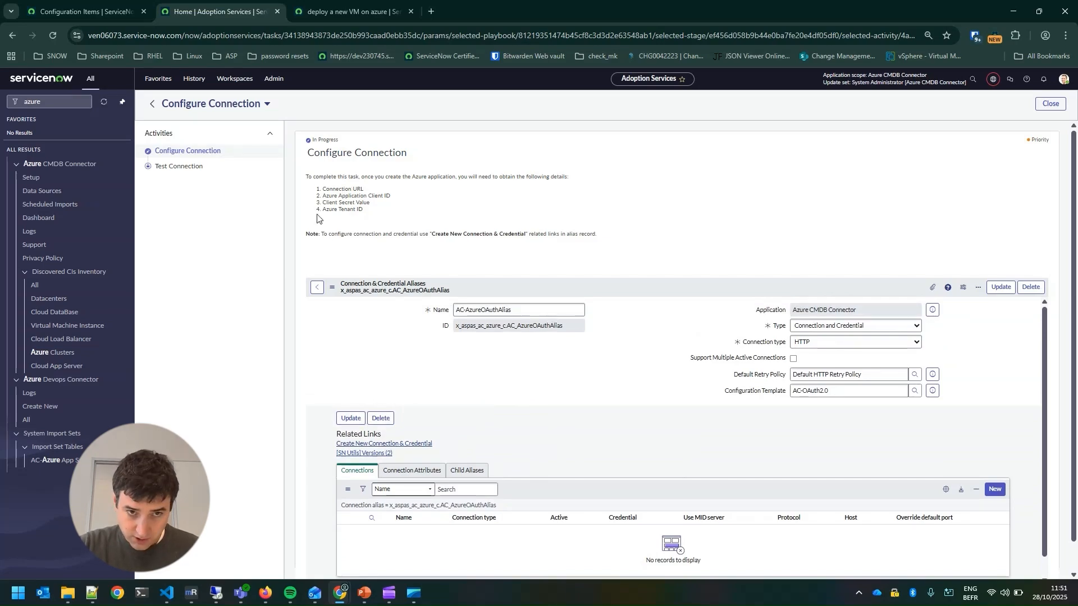
drag(328, 234, 619, 237)
click(618, 237)
key(ctrl+plus)
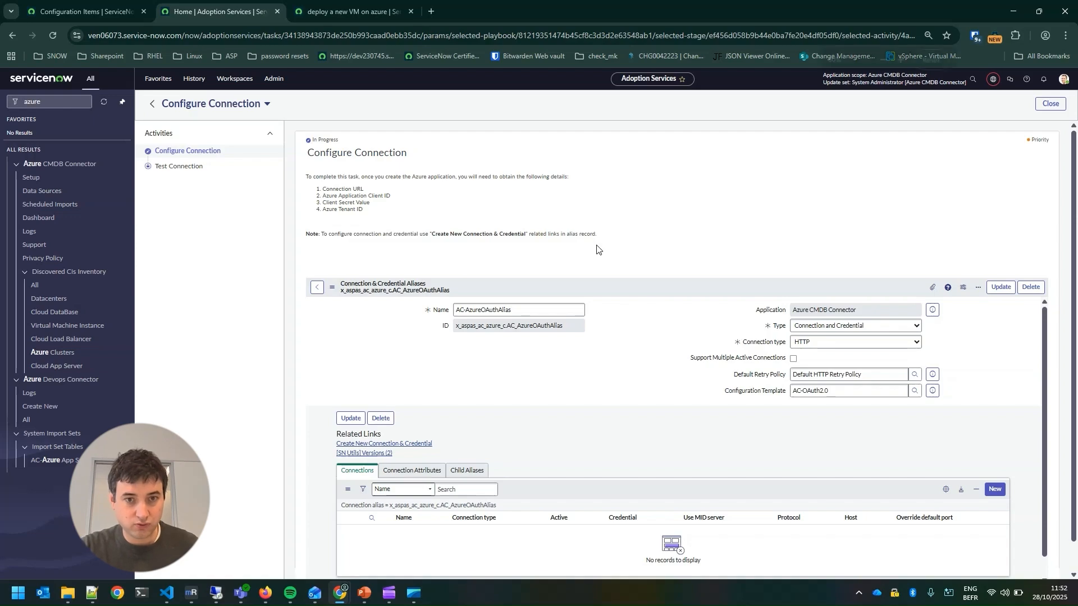
scroll(596, 250, down, 2)
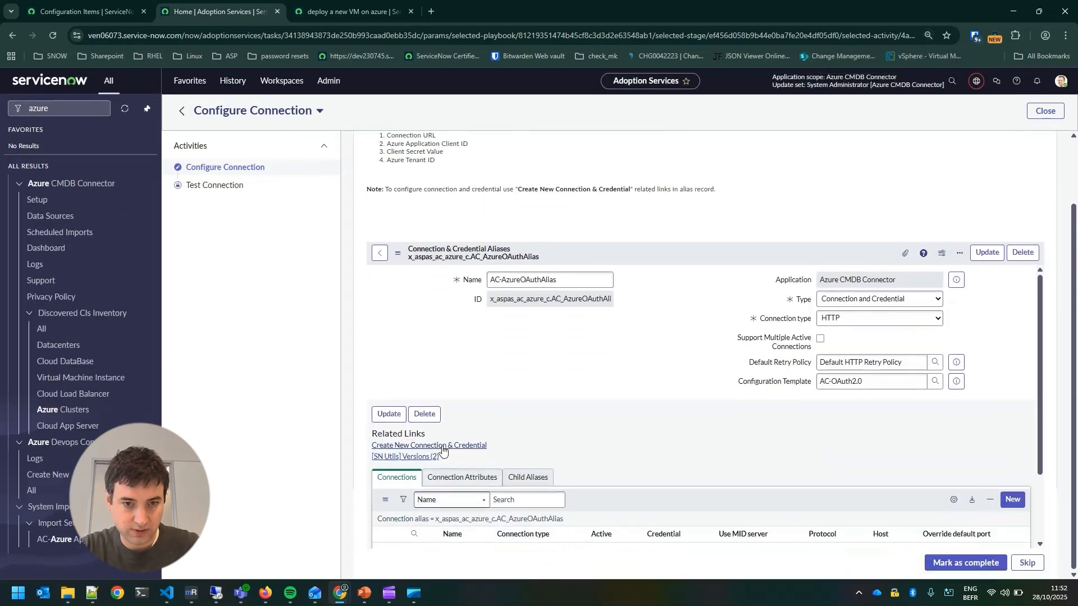
click(443, 446)
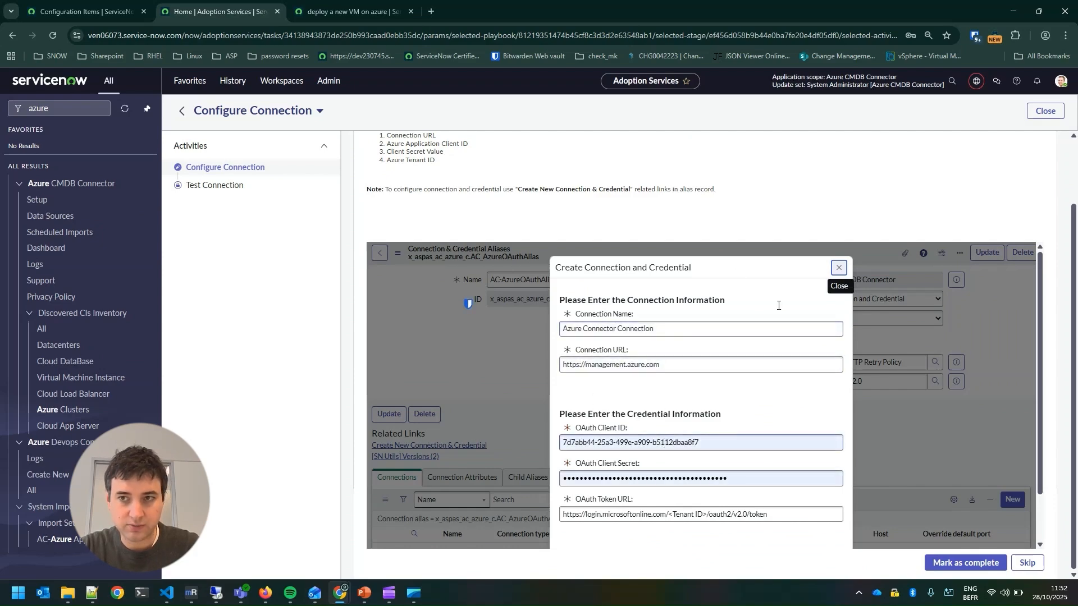
Find the AzureConnectorDemo Client ID in the Bitwarden vault and enter it as the OAuth Client ID
click(975, 36)
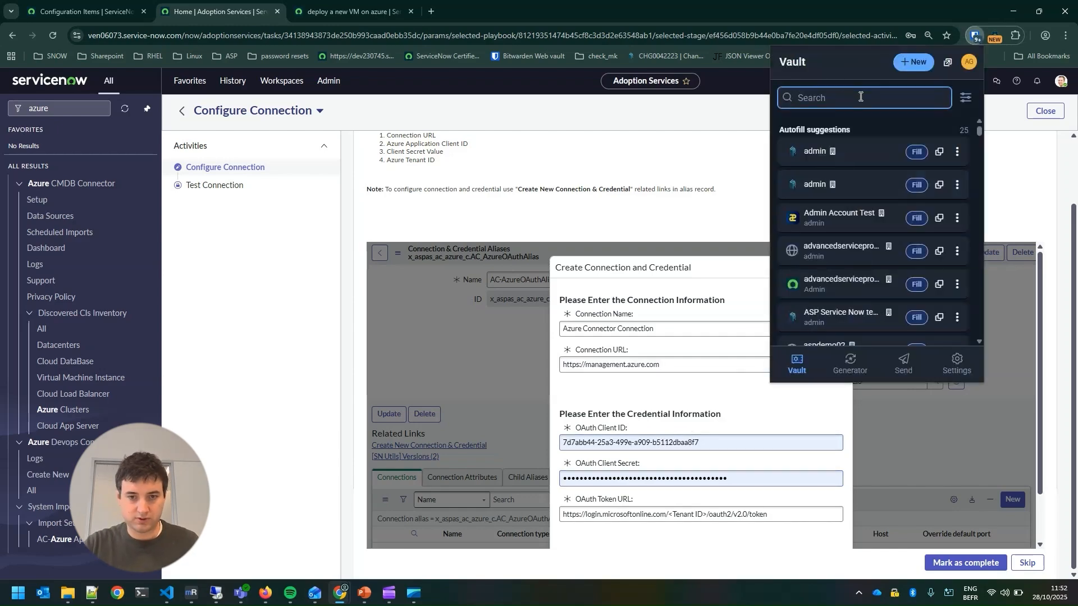
text(client)
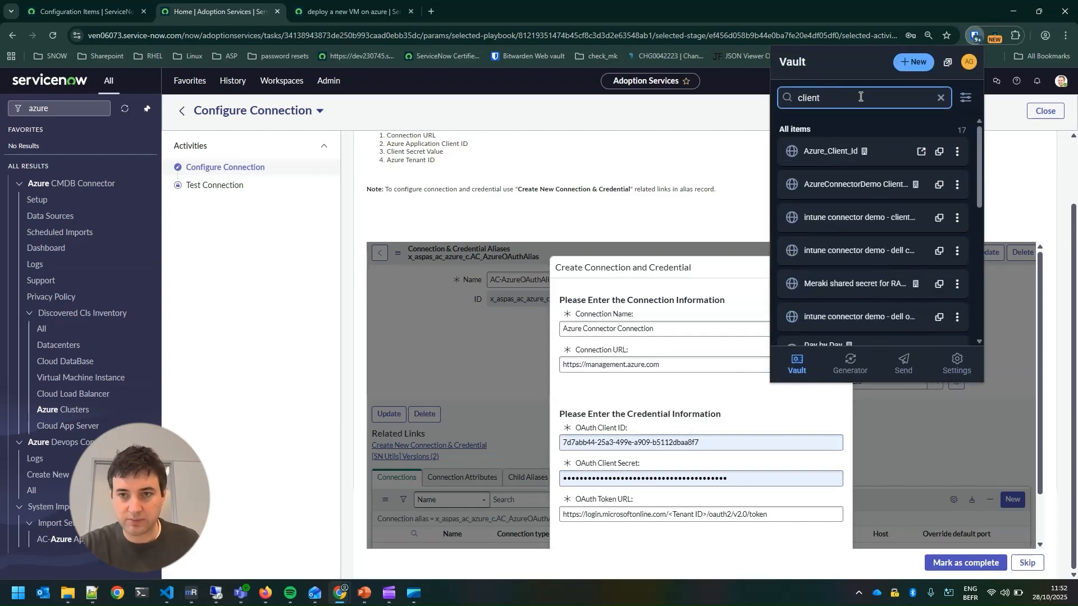
click(887, 187)
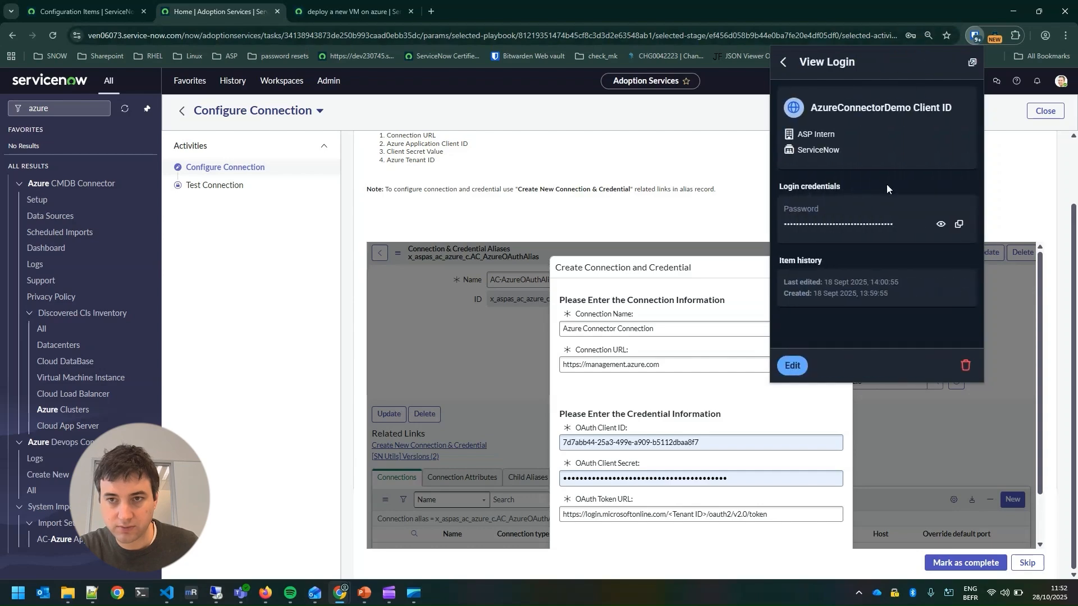
click(959, 224)
double_click(682, 443)
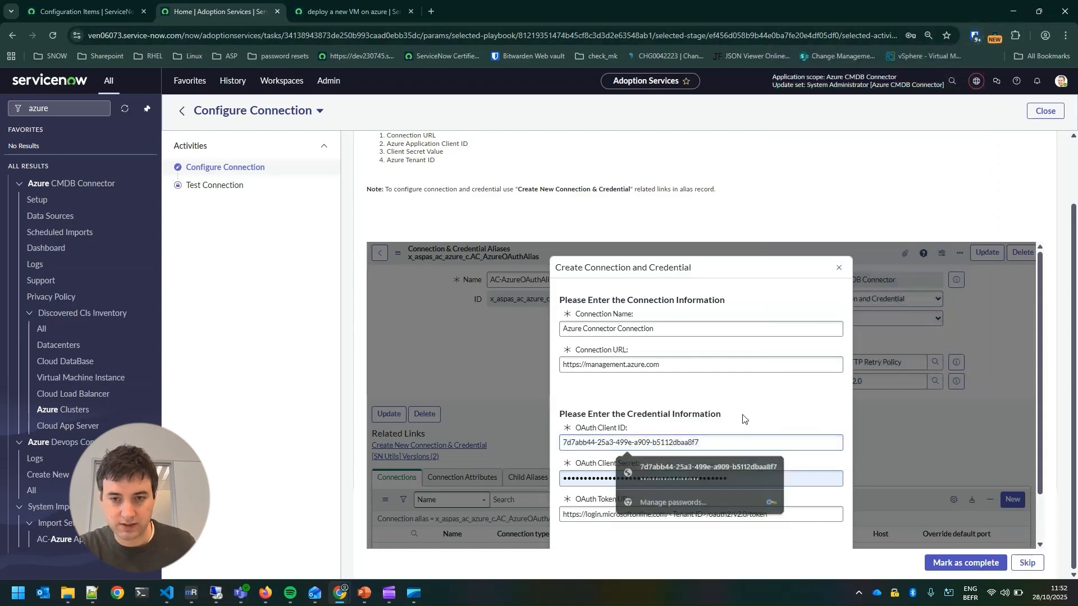
Replace the OAuth Client Secret with the client secret copied from the AzureConnectorDemo secret entry in the vault
click(672, 479)
click(716, 482)
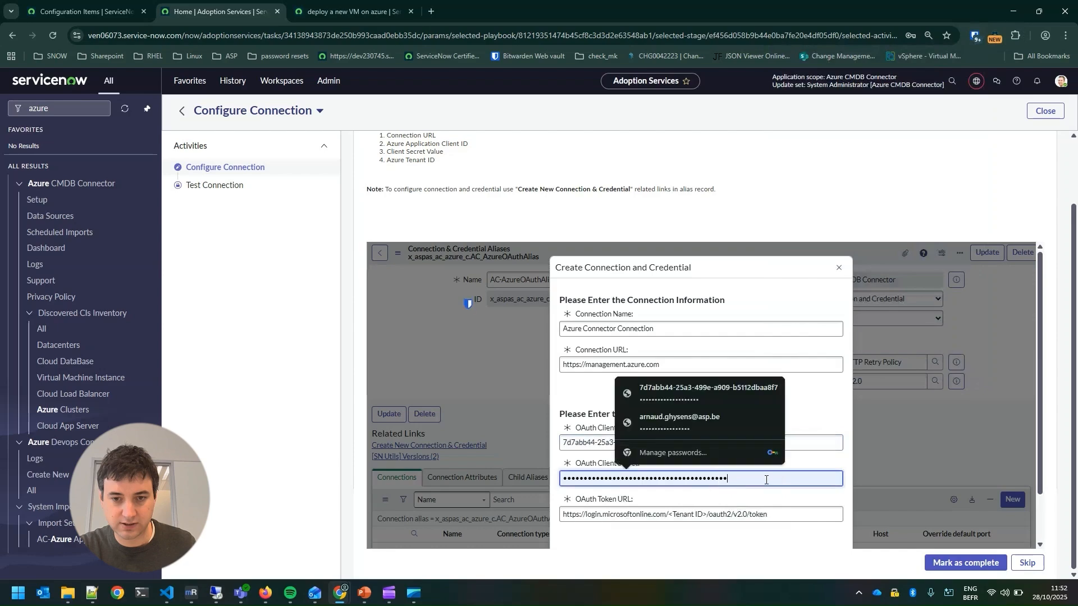
drag(767, 479, 410, 479)
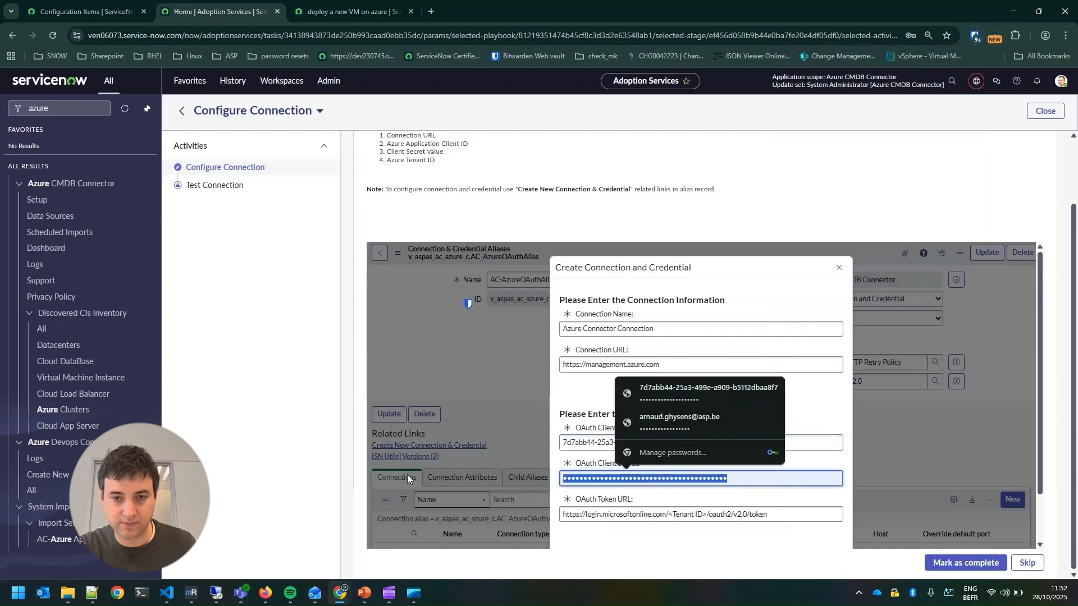
click(975, 35)
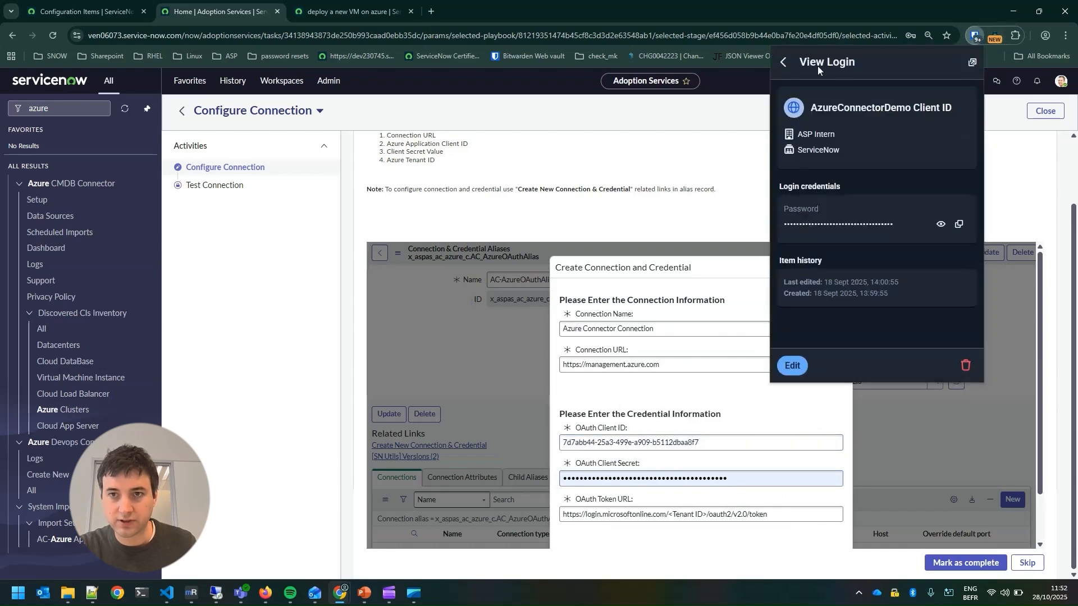
click(783, 62)
text(azure)
scroll(938, 243, down, 3)
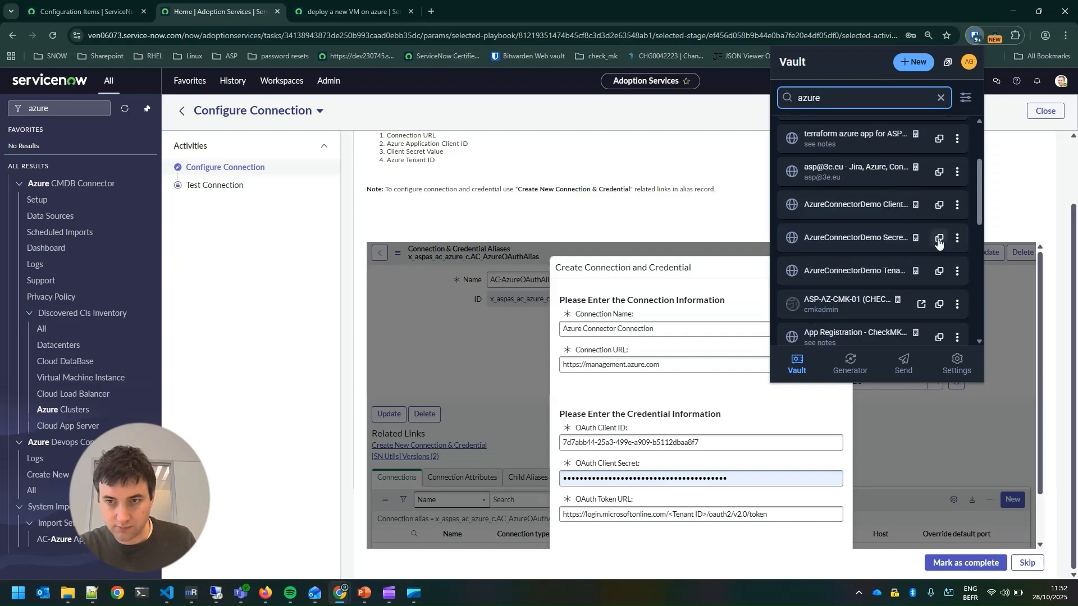
click(938, 242)
Copy the AzureConnectorDemo tenant ID from the vault and paste it over the <Tenant ID> placeholder in the OAuth Token URL
click(975, 35)
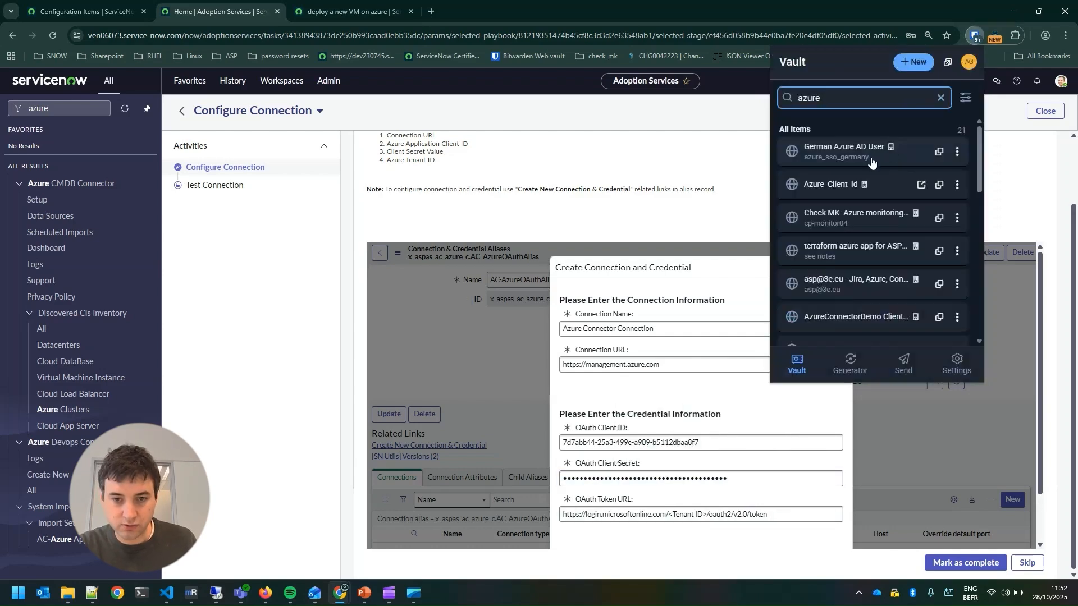
scroll(898, 236, down, 4)
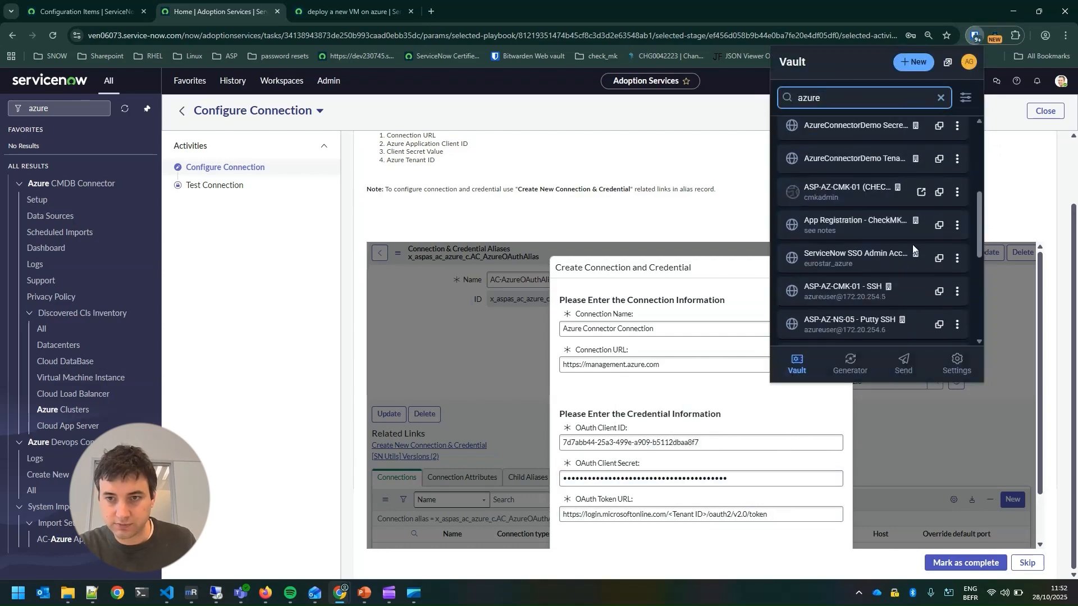
scroll(926, 248, up, 1)
click(938, 247)
drag(672, 514, 709, 514)
key(ctrl+v)
Create the Azure connection and credential with its OAuth token, and mark the Configure Connection task as complete
scroll(756, 388, down, 1)
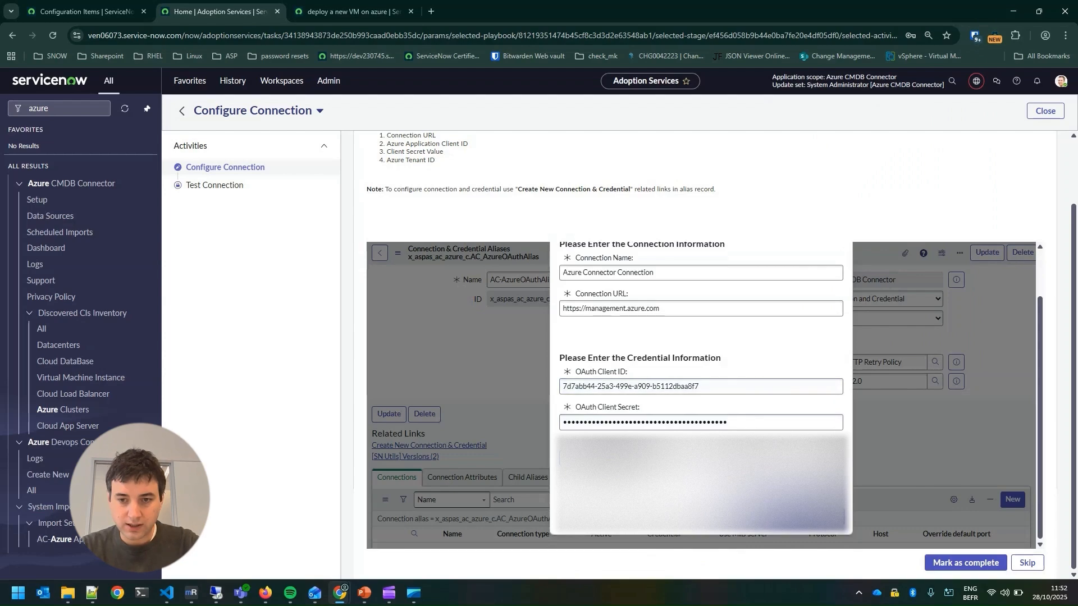
click(800, 505)
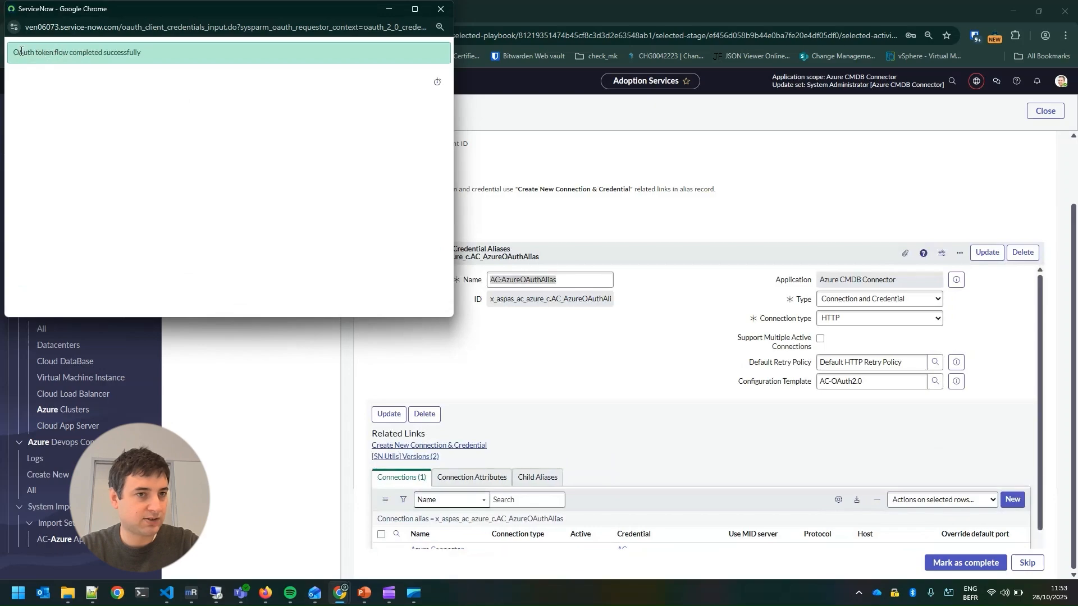
drag(13, 53, 50, 52)
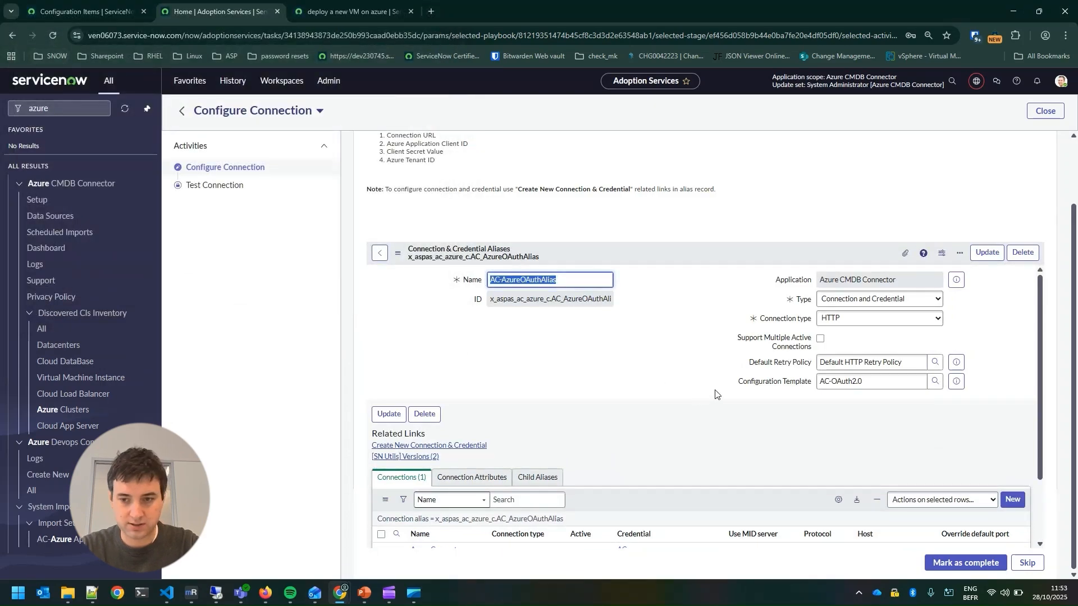
scroll(806, 363, down, 2)
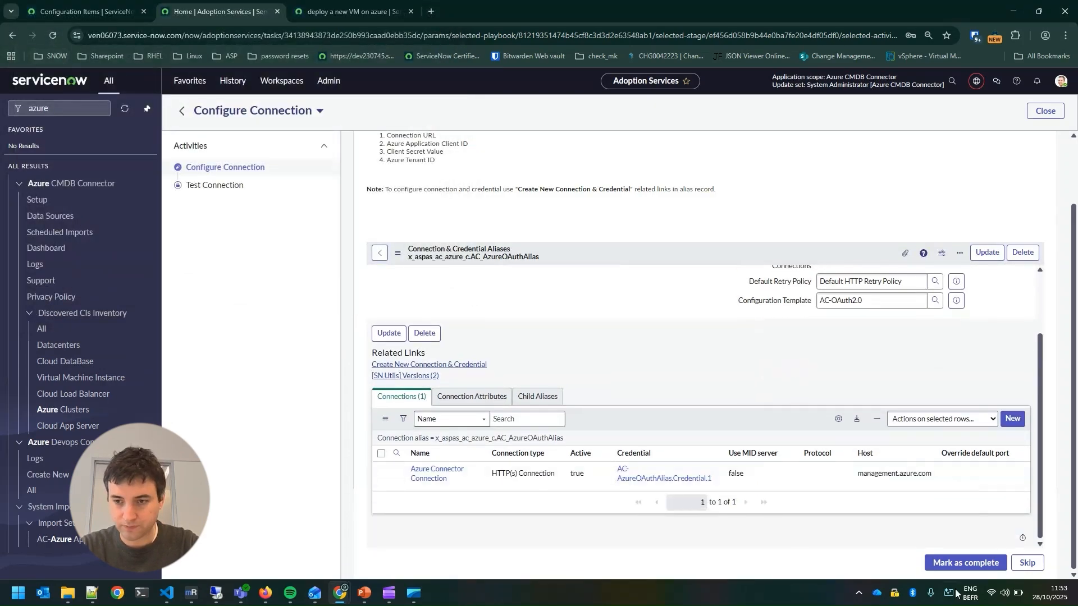
click(961, 563)
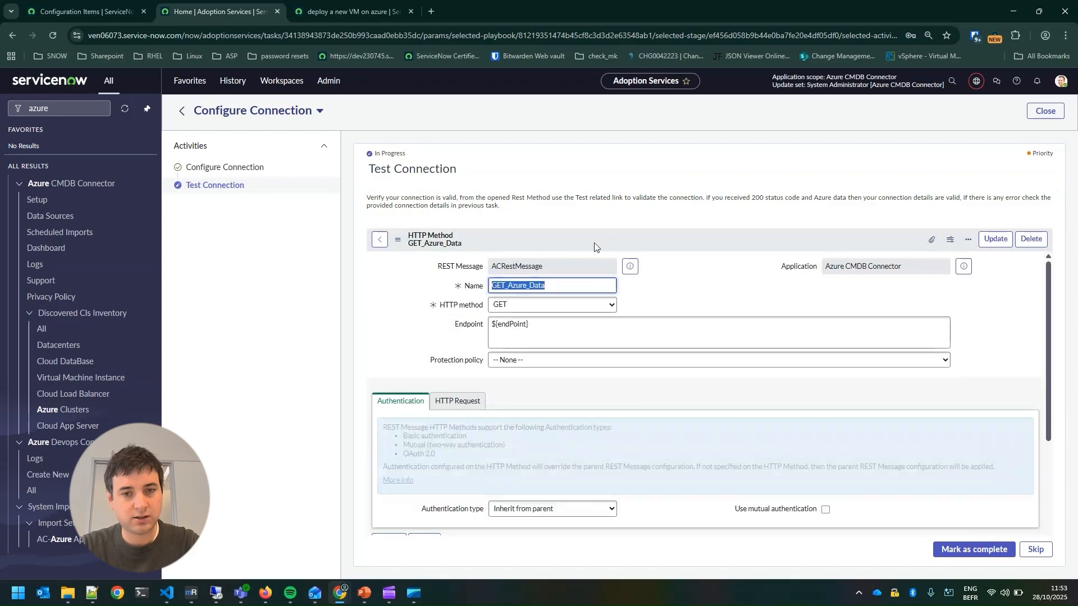
Run the test of the GET_Azure_Data HTTP method and check the HTTP status of the test run
scroll(696, 306, down, 2)
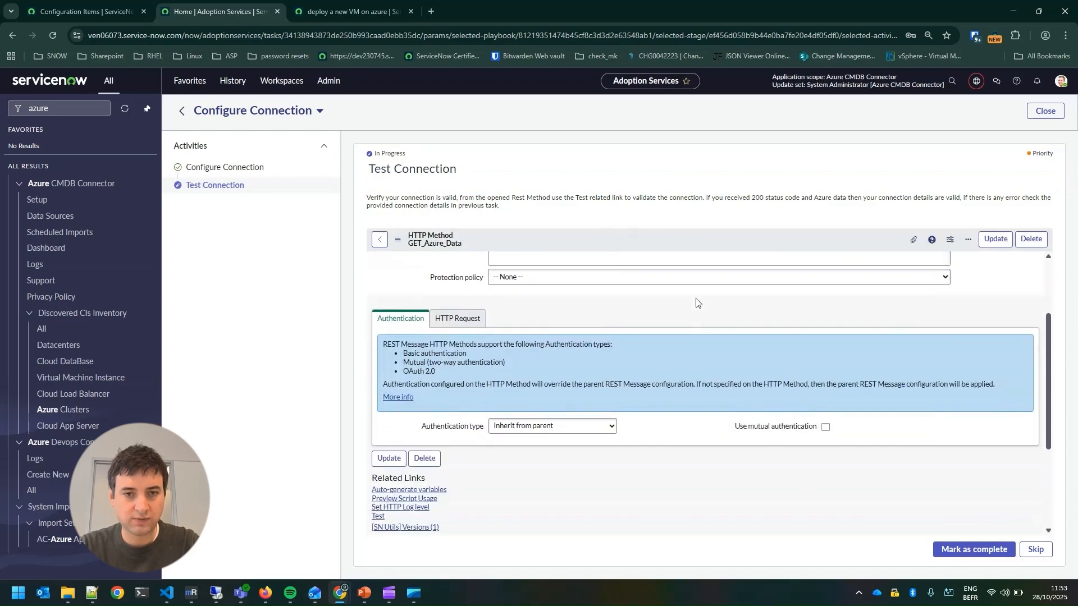
scroll(695, 298, up, 2)
scroll(674, 292, down, 2)
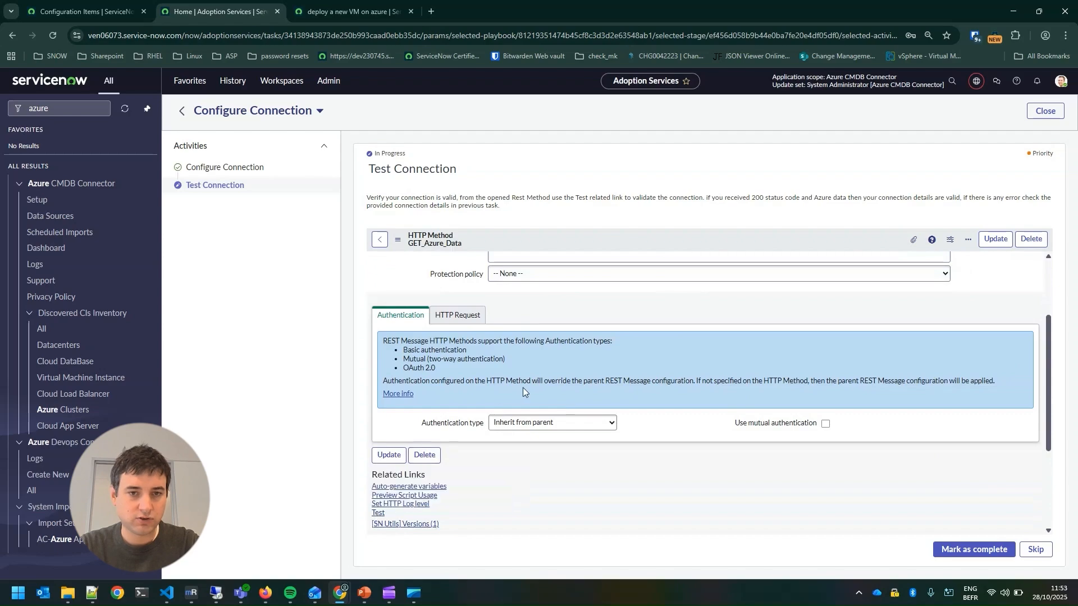
scroll(523, 387, up, 2)
scroll(618, 337, down, 4)
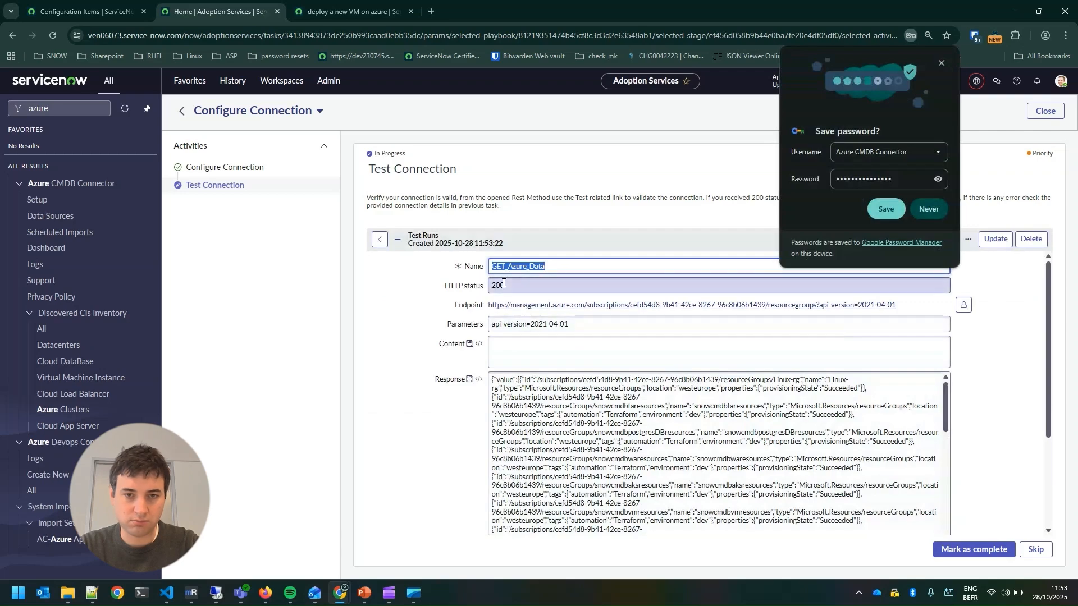
click(503, 283)
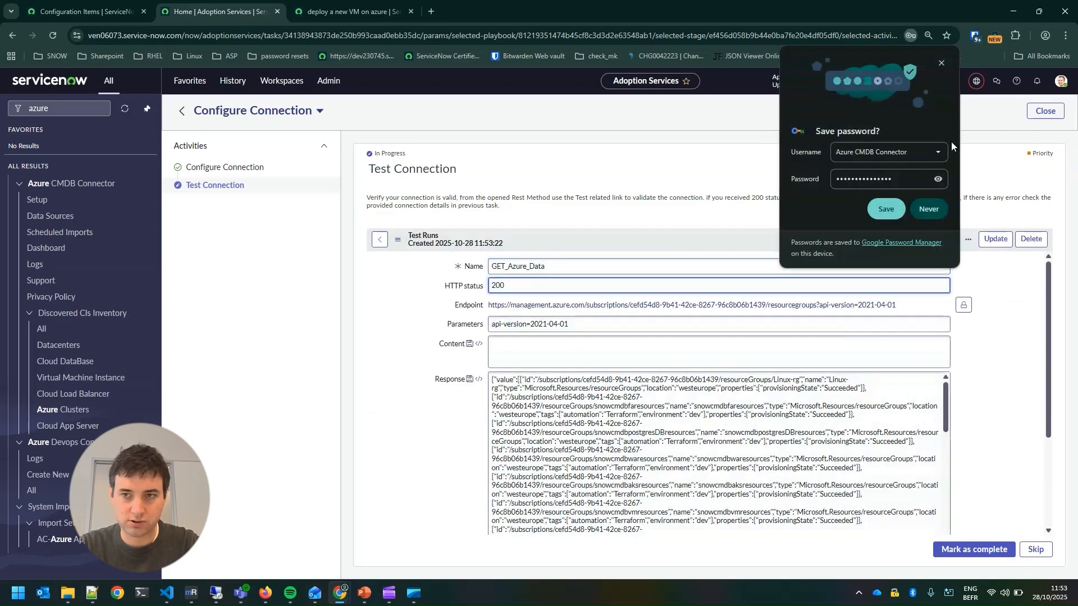
Dismiss the browser's offer to save the password and mark the Test Connection task as complete
click(942, 63)
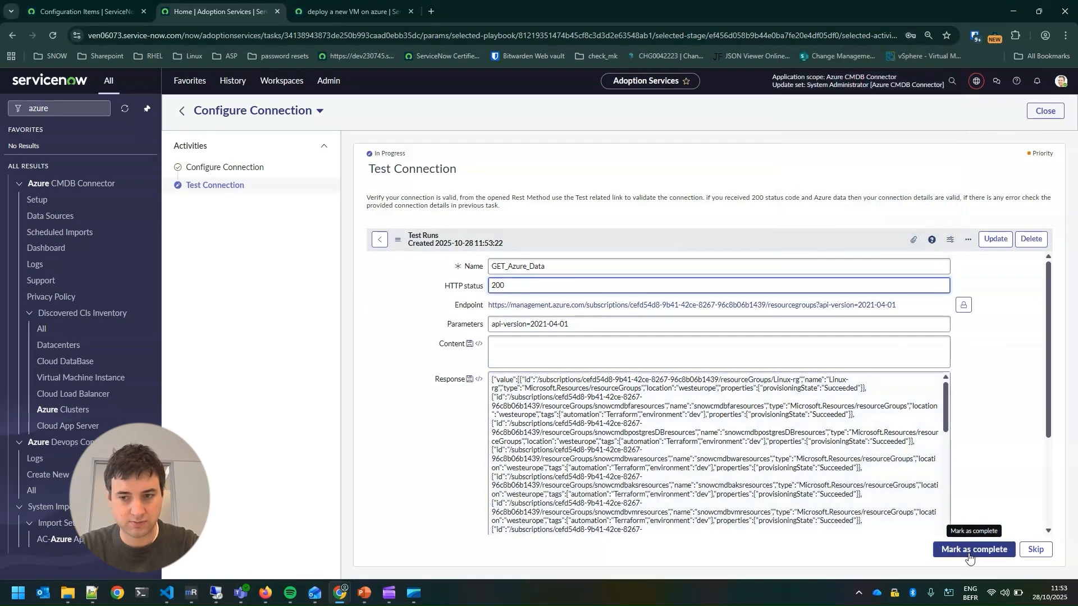
click(974, 553)
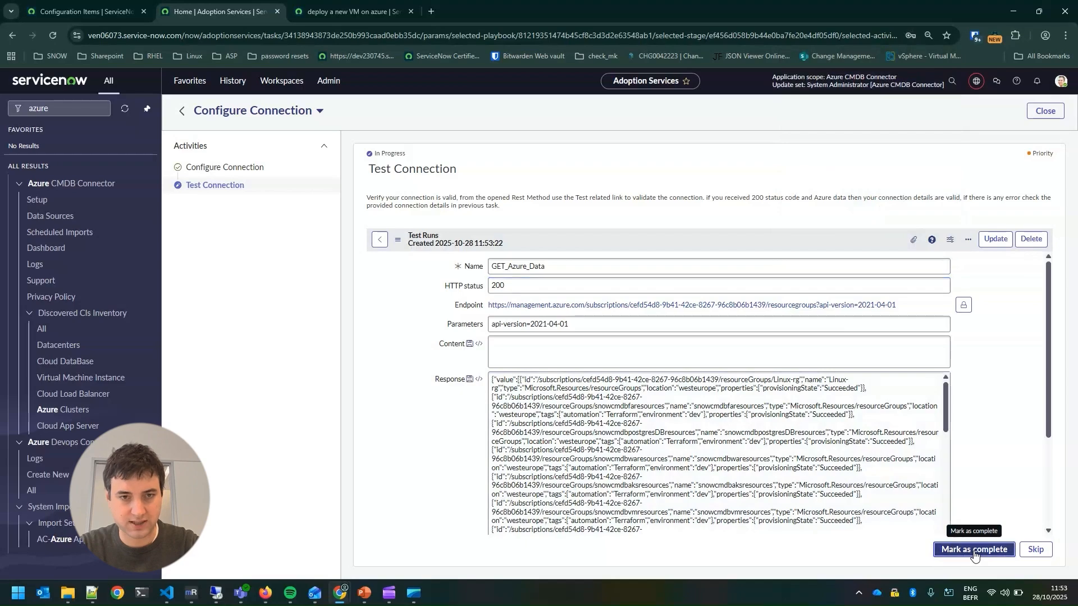
Open the AC-Azure Subscriptions Sync scheduled import, set its run frequency to Periodically and save the record
click(458, 352)
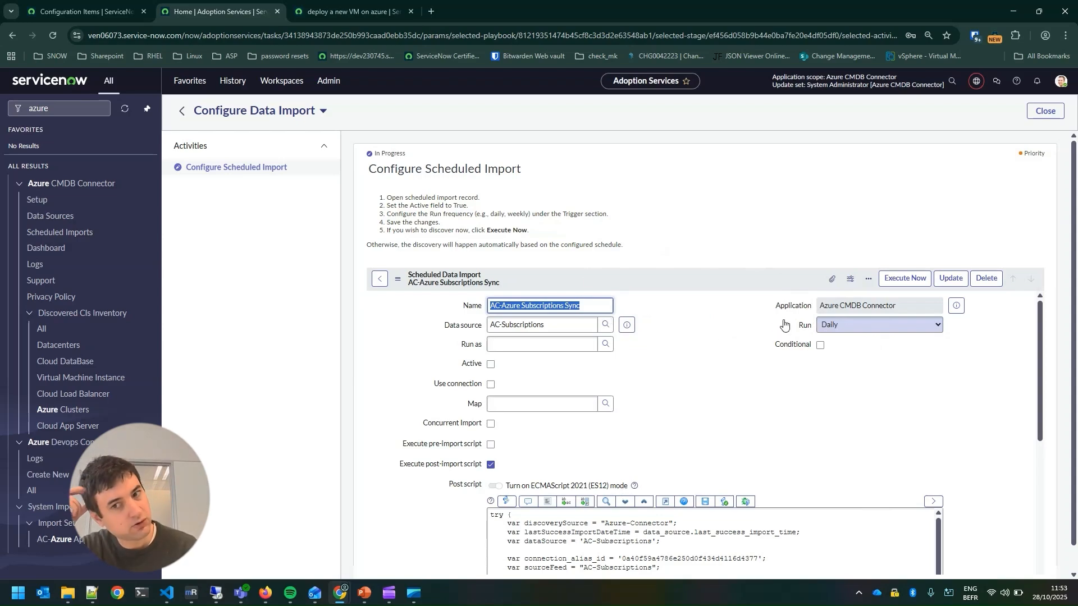
click(853, 325)
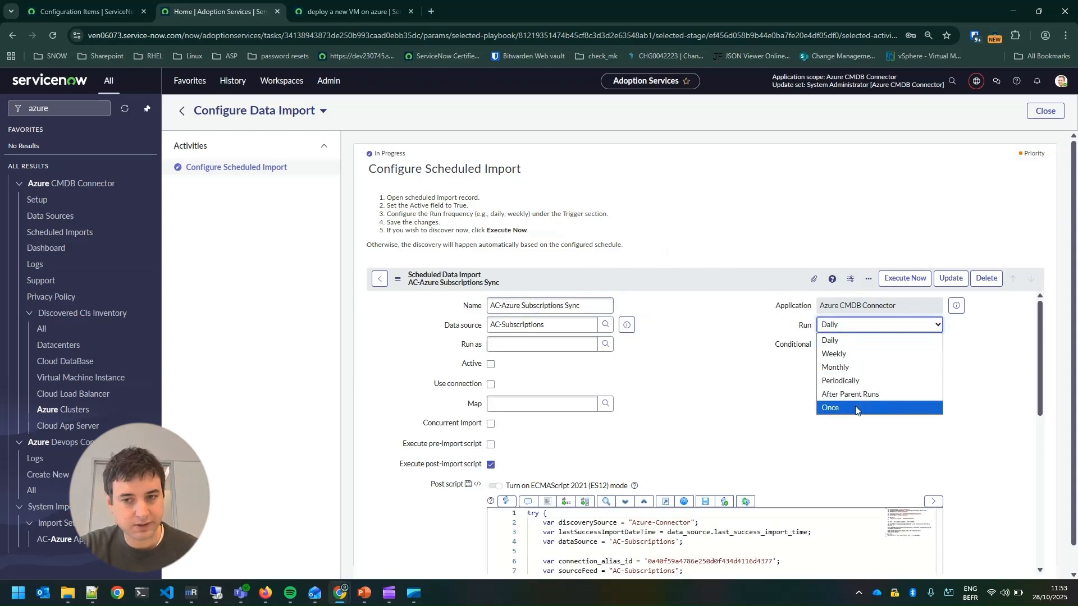
click(864, 381)
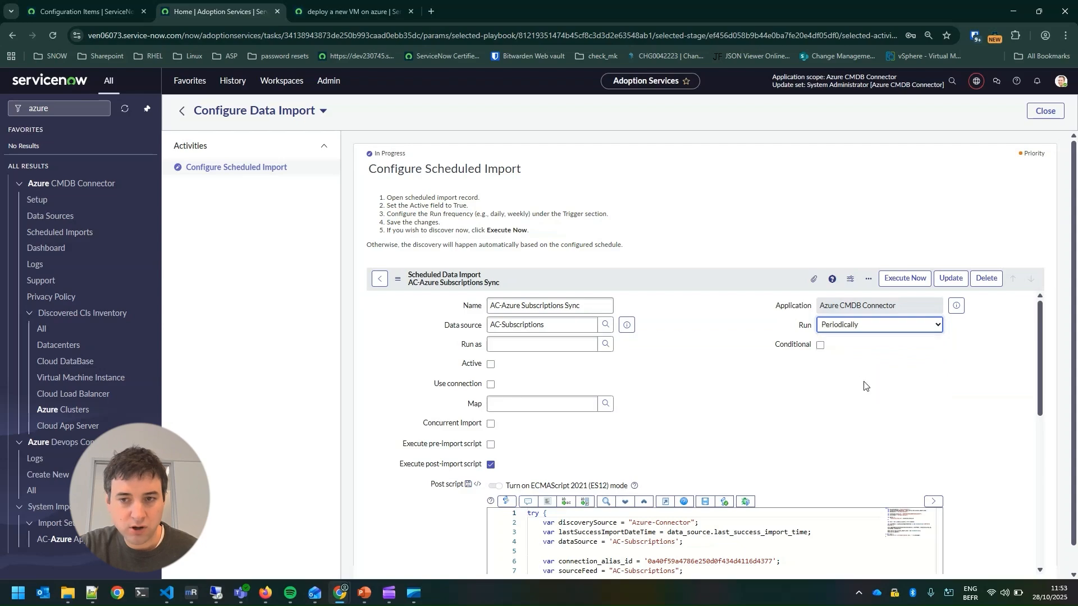
click(840, 325)
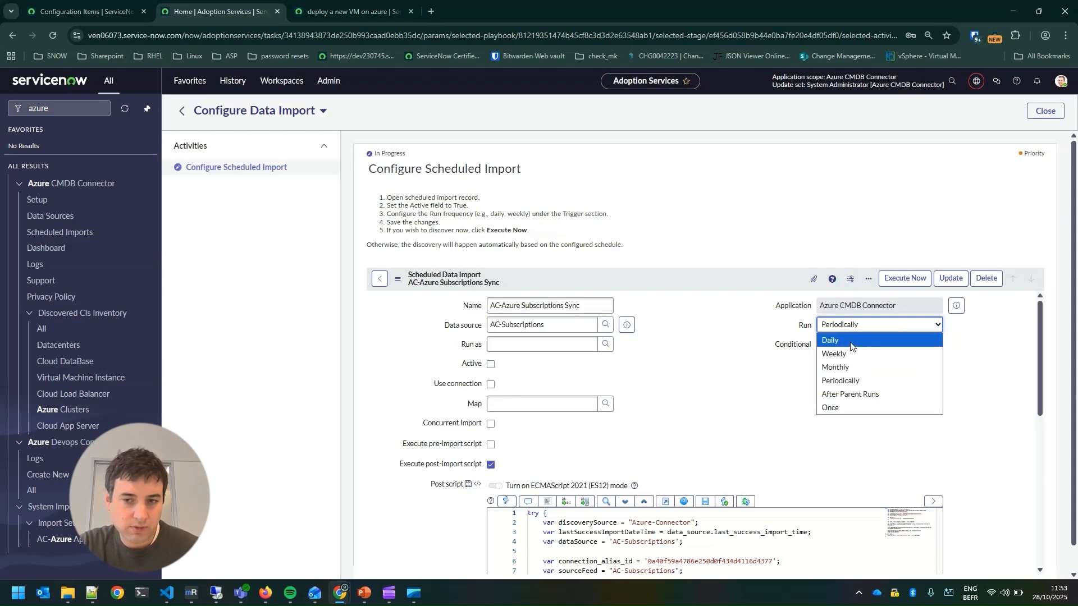
click(721, 320)
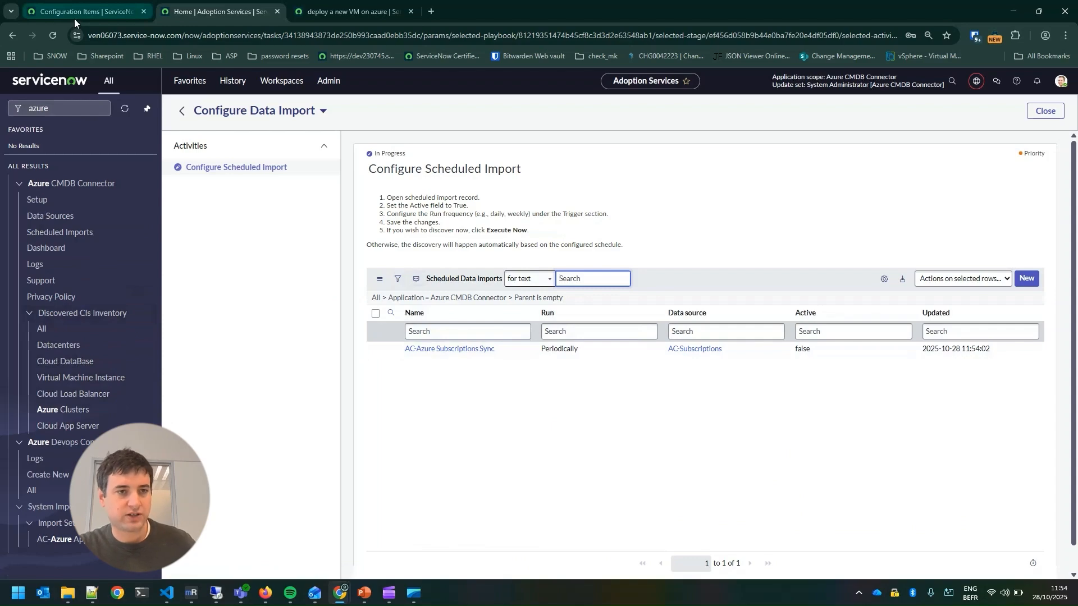
Switch to the Configuration Items list filtered on the Azure-Connector discovery source and reload it
mouse_move(74, 18)
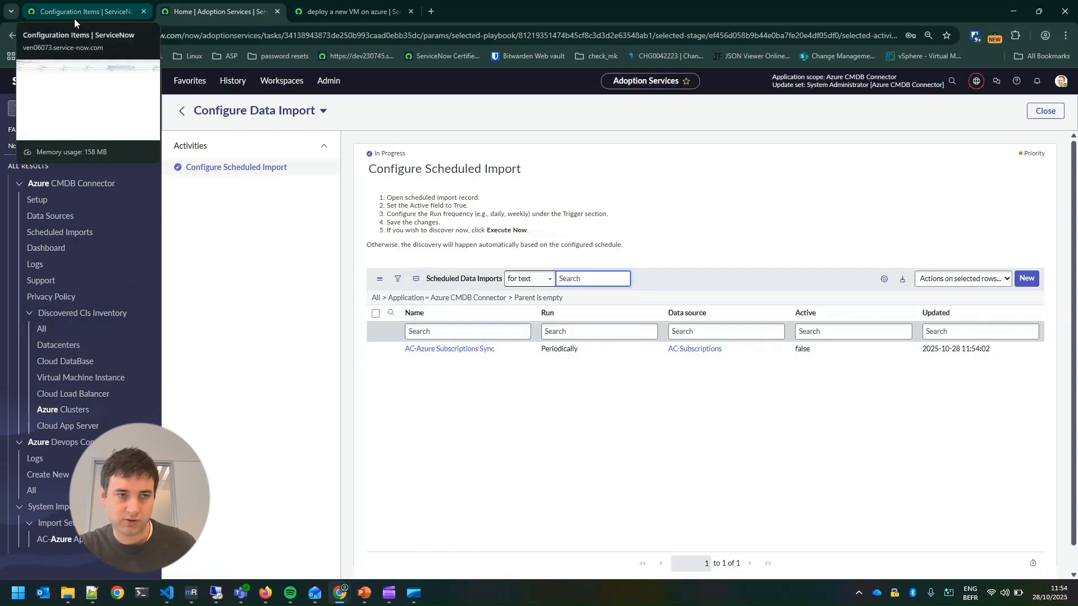
click(74, 12)
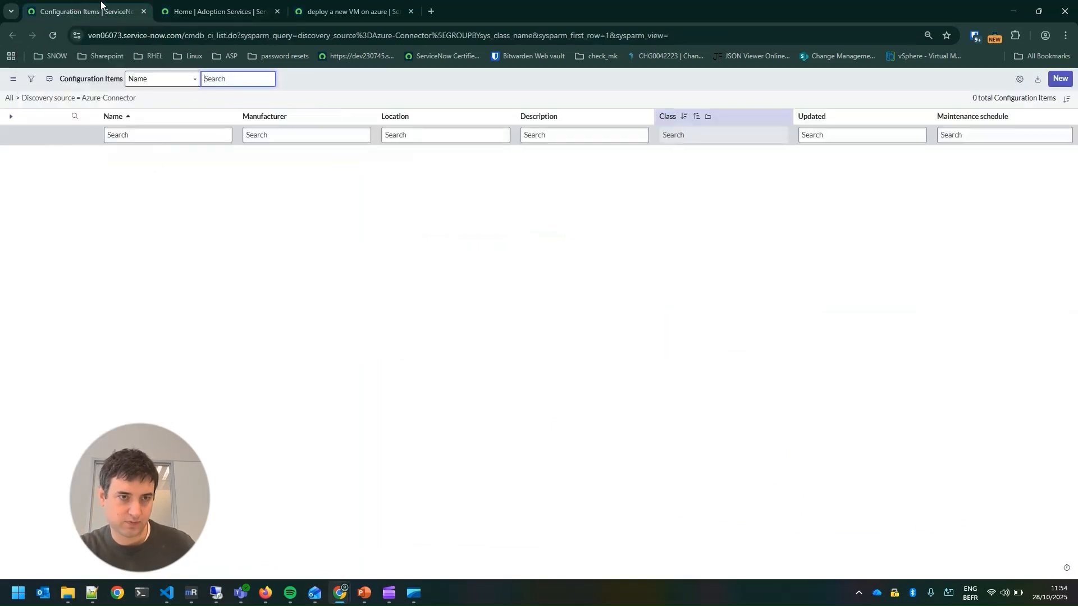
click(49, 38)
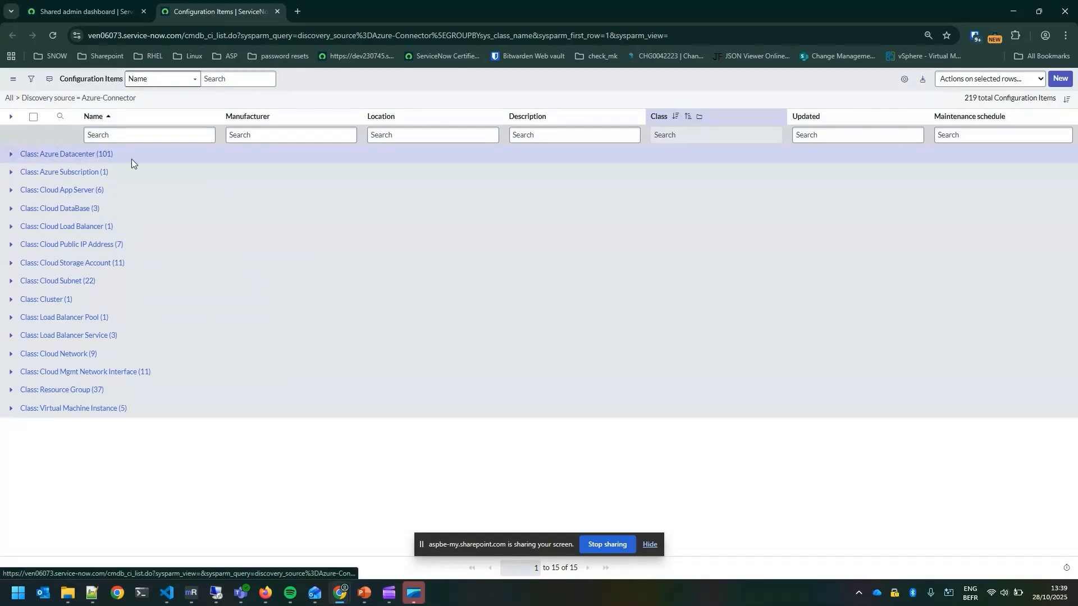
Expand the Azure Datacenter class to review its configuration items, then collapse it again
click(10, 155)
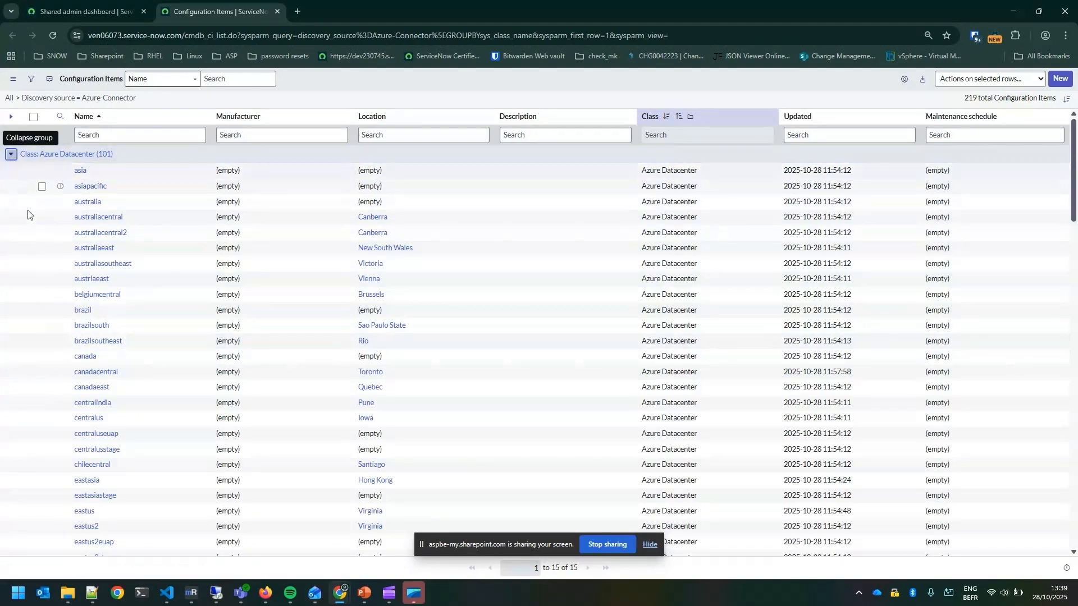
scroll(8, 154, down, 7)
click(11, 136)
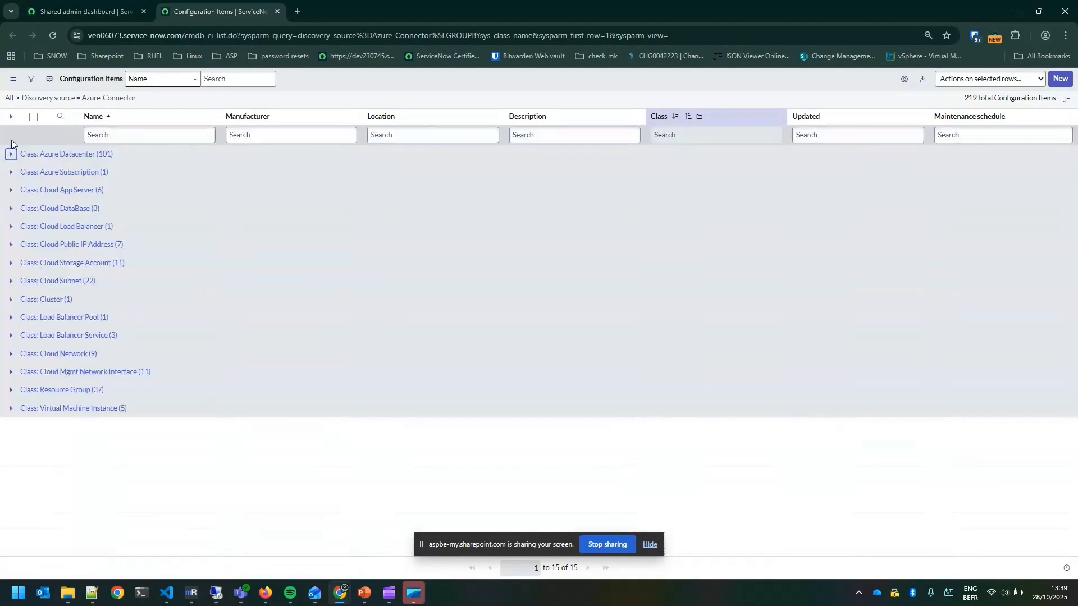
Expand the Azure Subscription, Cloud App Server, Cloud DataBase and Cloud Load Balancer classes to review their items
click(8, 174)
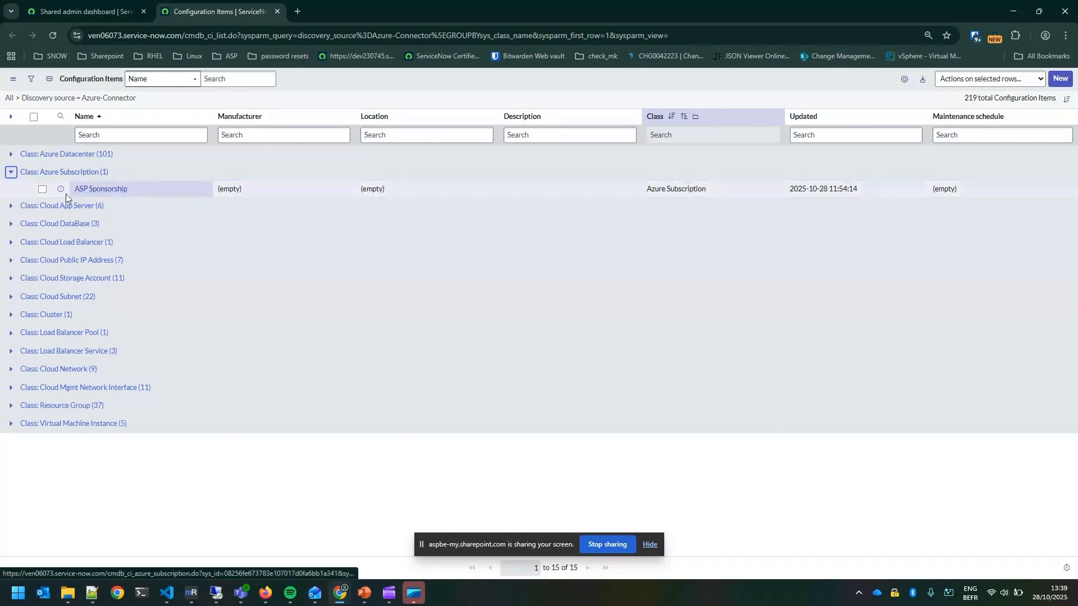
click(9, 206)
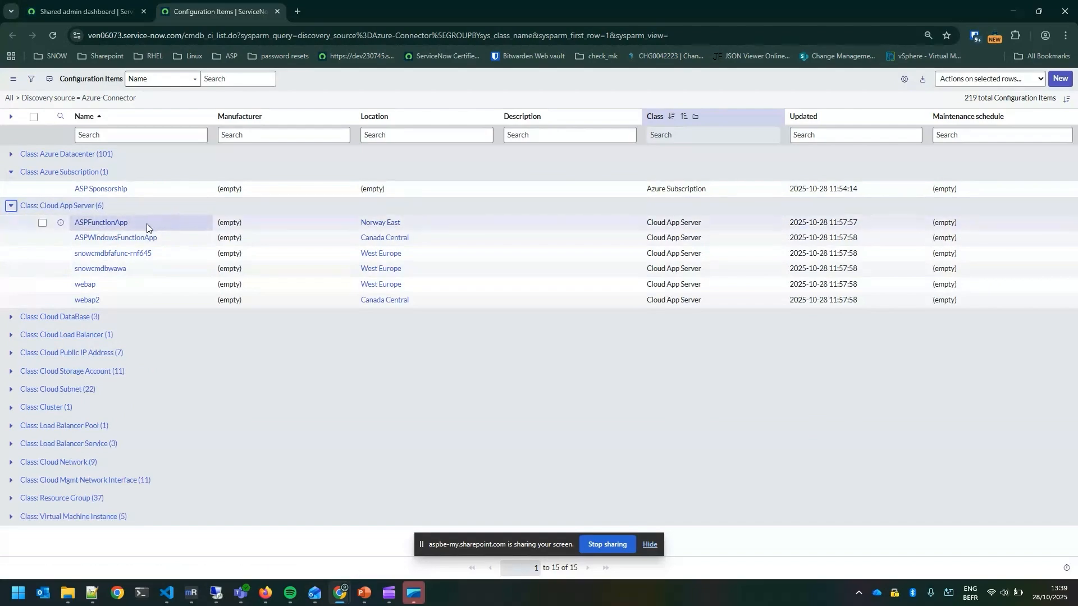
click(12, 317)
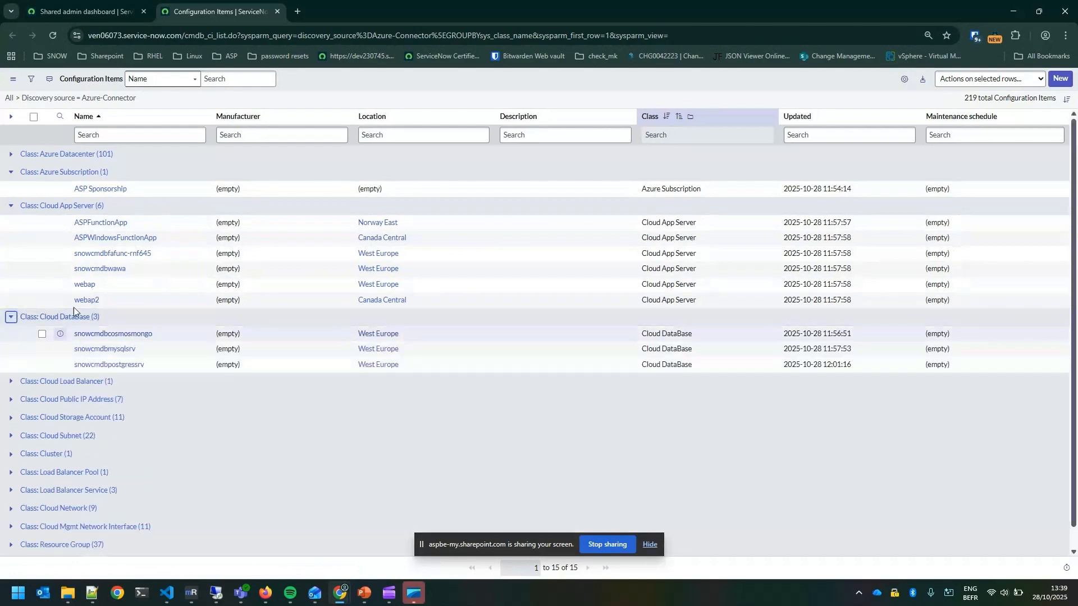
click(12, 381)
scroll(84, 370, down, 1)
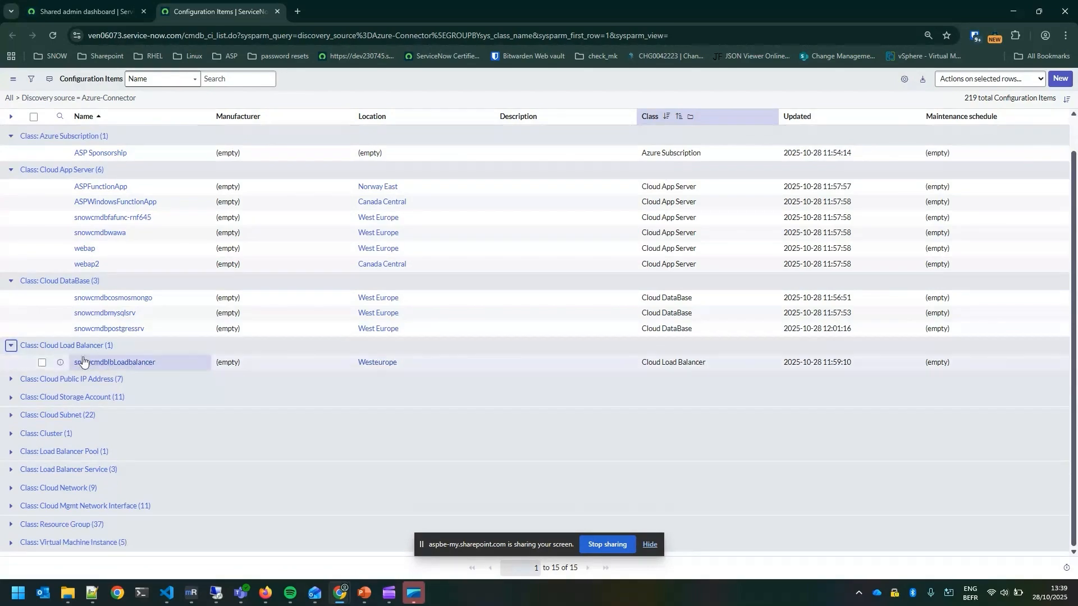
Expand the Cloud Public IP Address, Cloud Storage Account, Cloud Subnet and Cluster classes to review their items
click(9, 380)
scroll(10, 393, down, 2)
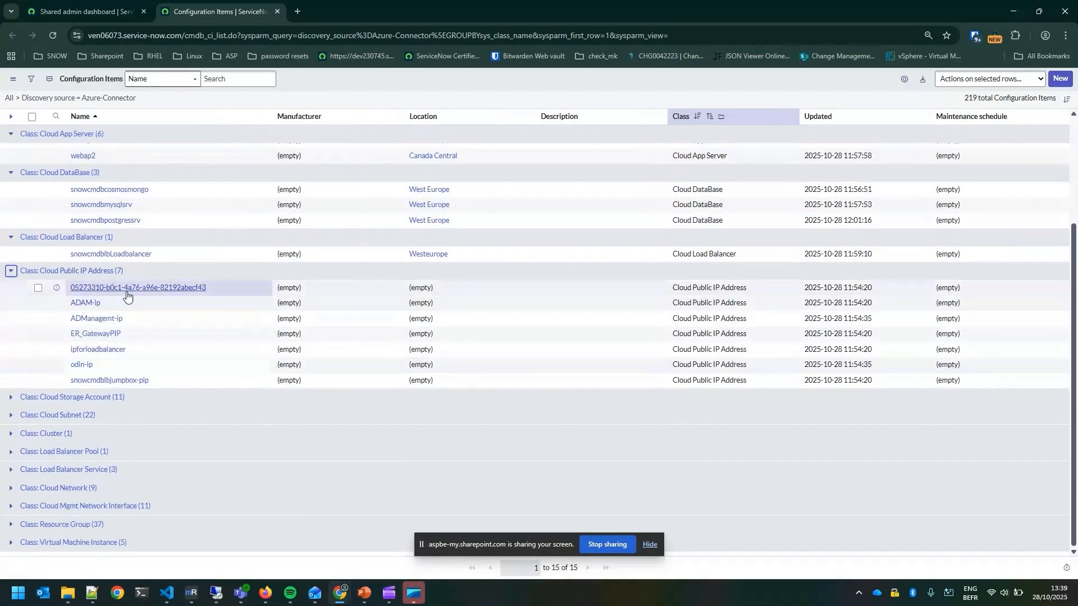
click(11, 397)
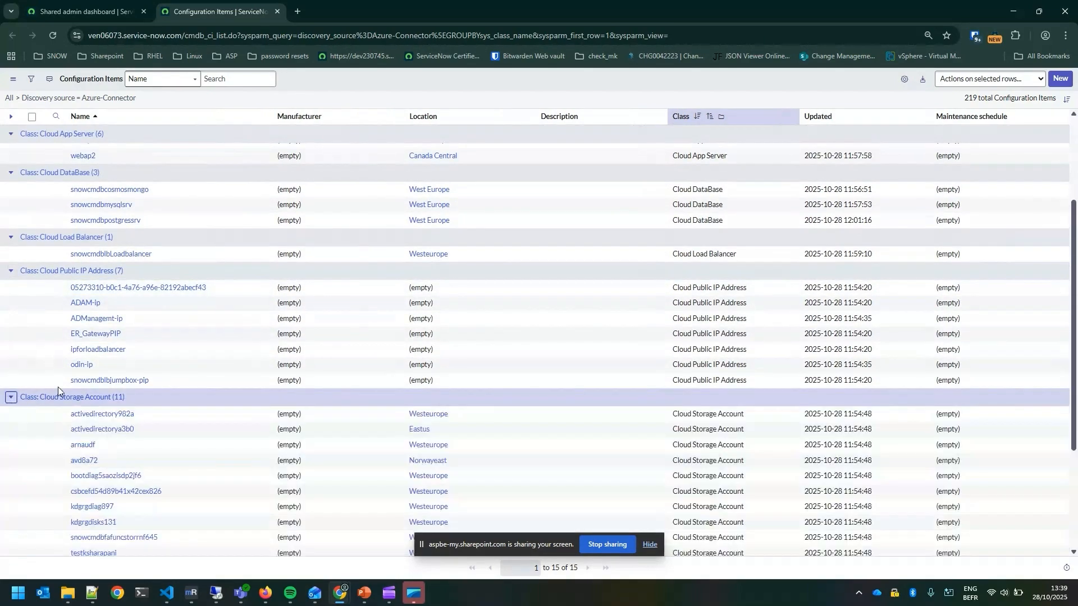
scroll(11, 401, down, 3)
click(11, 418)
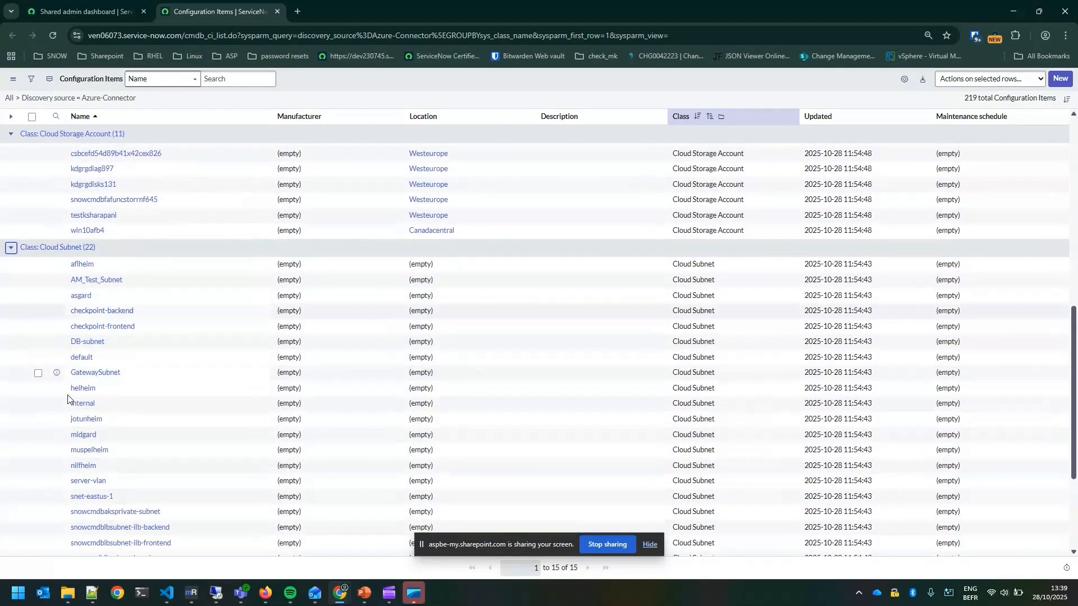
scroll(51, 385, down, 2)
click(10, 433)
scroll(8, 426, down, 1)
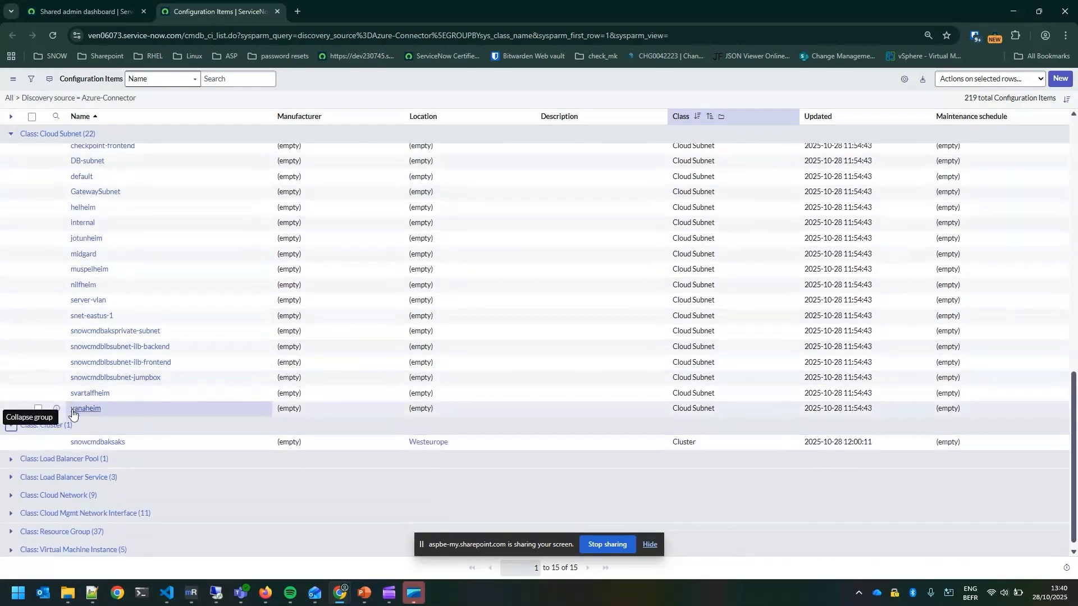
Expand the Load Balancer Pool, Load Balancer Service and Cloud Network classes to review their items
click(10, 452)
scroll(65, 430, down, 1)
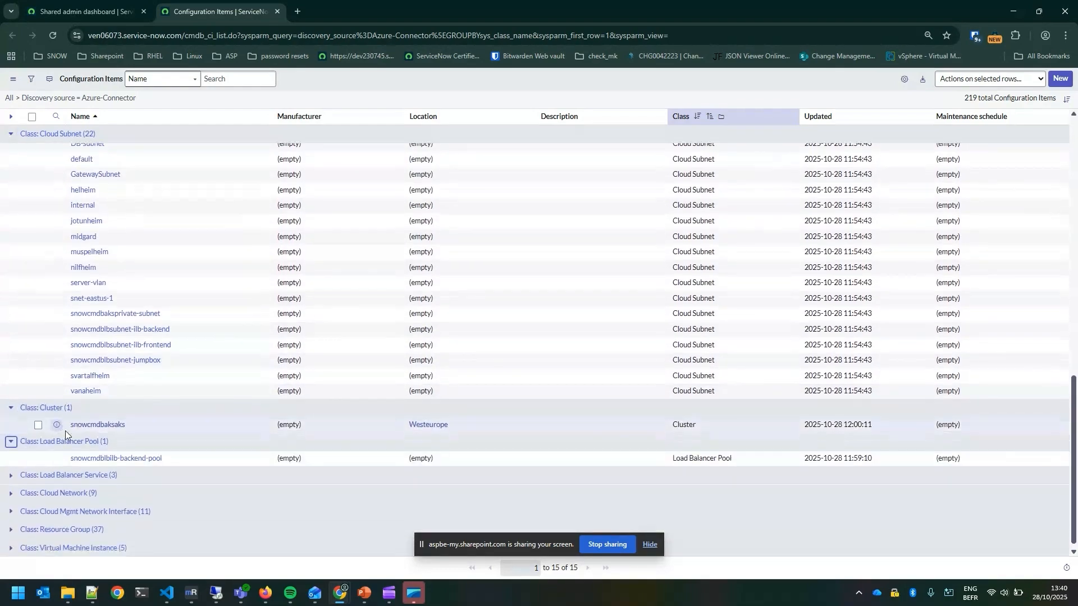
click(9, 470)
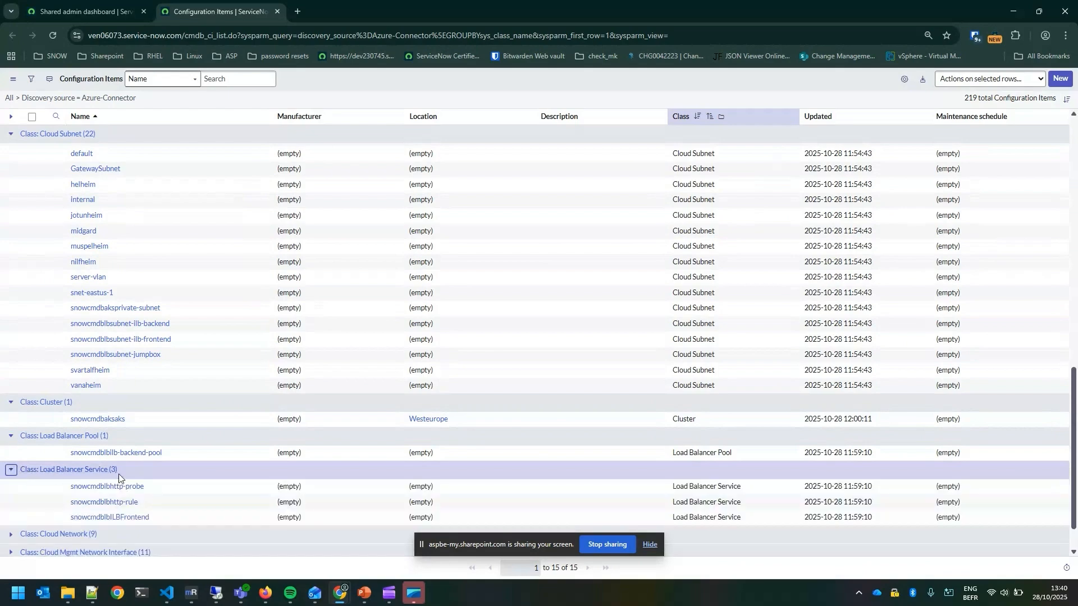
scroll(28, 482, down, 1)
click(11, 490)
scroll(11, 500, down, 3)
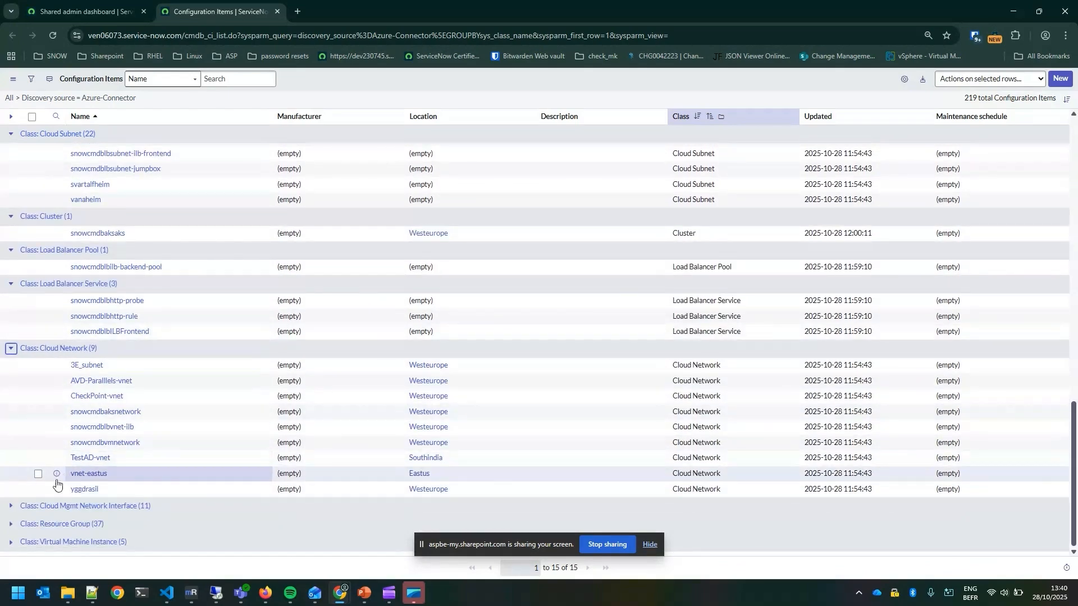
Expand the Cloud Mgmt Network Interface, Resource Group and Virtual Machine Instance classes and look through their items
click(12, 509)
scroll(84, 505, down, 3)
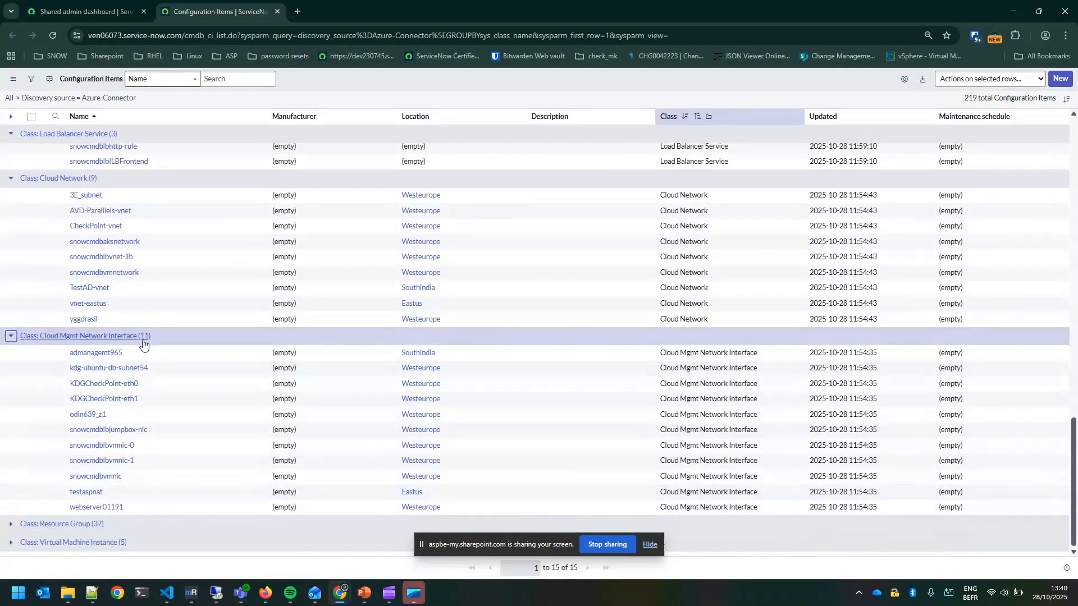
click(11, 524)
scroll(119, 451, down, 5)
scroll(119, 452, down, 5)
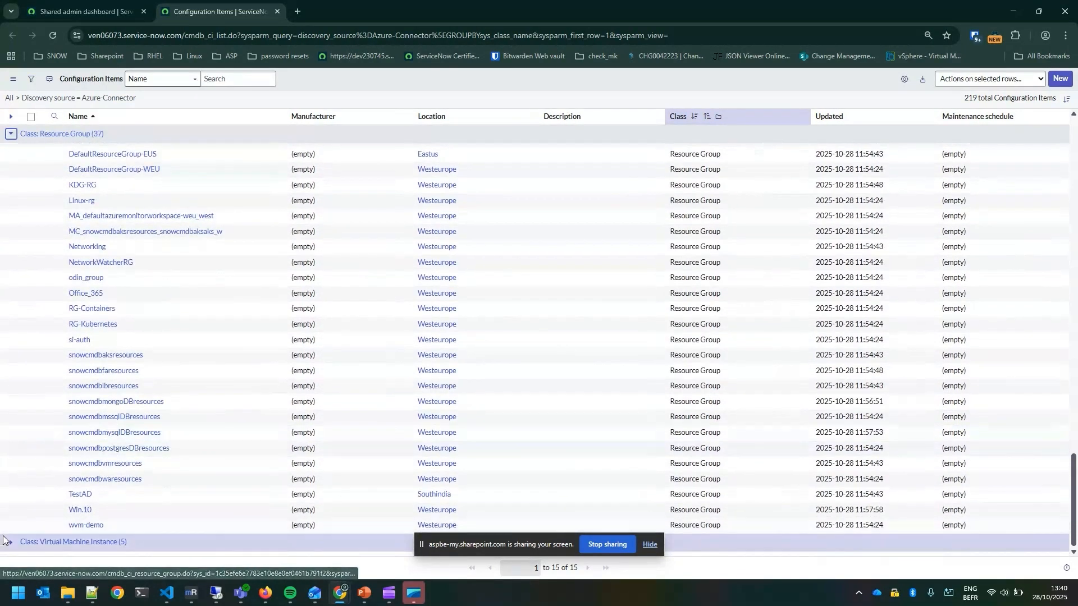
click(10, 545)
scroll(90, 505, down, 1)
scroll(100, 514, up, 20)
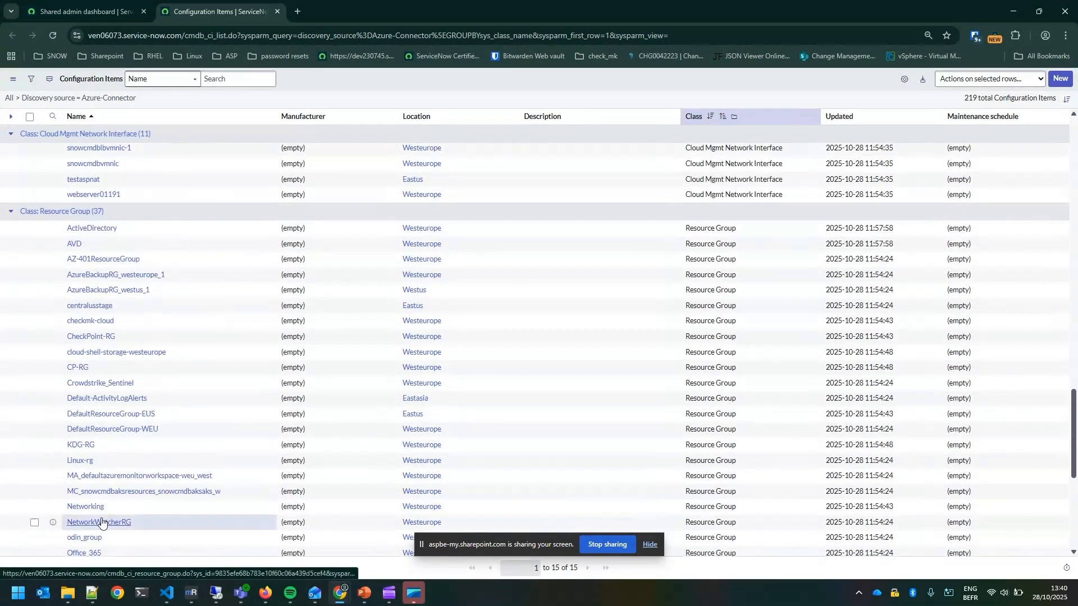
scroll(100, 514, up, 5)
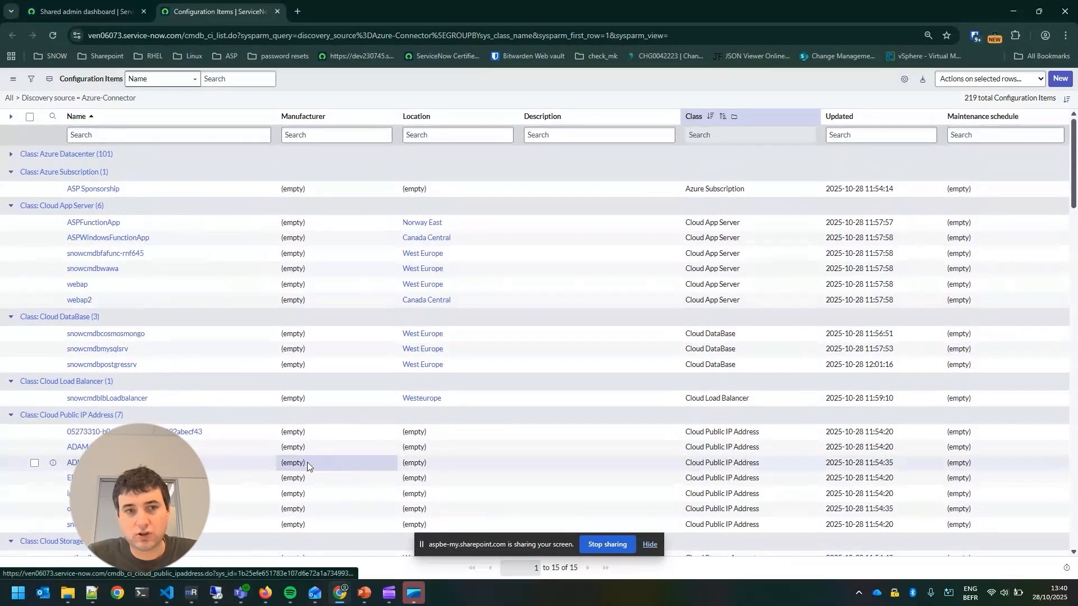
Collapse the Azure Subscription, Cloud App Server, Cloud DataBase and Cloud Load Balancer classes
click(10, 172)
click(10, 190)
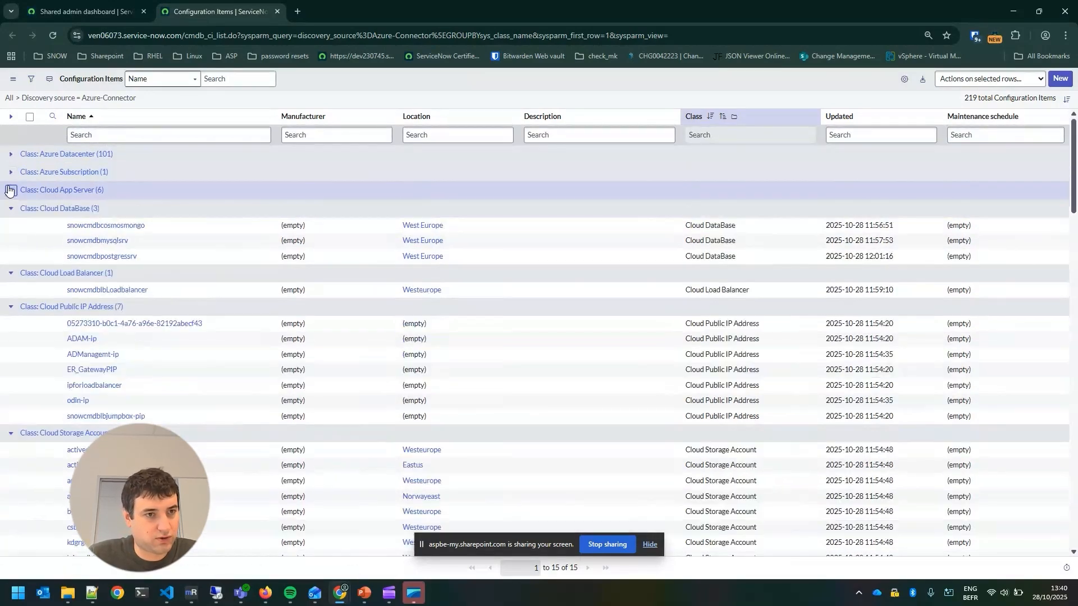
click(10, 208)
click(10, 226)
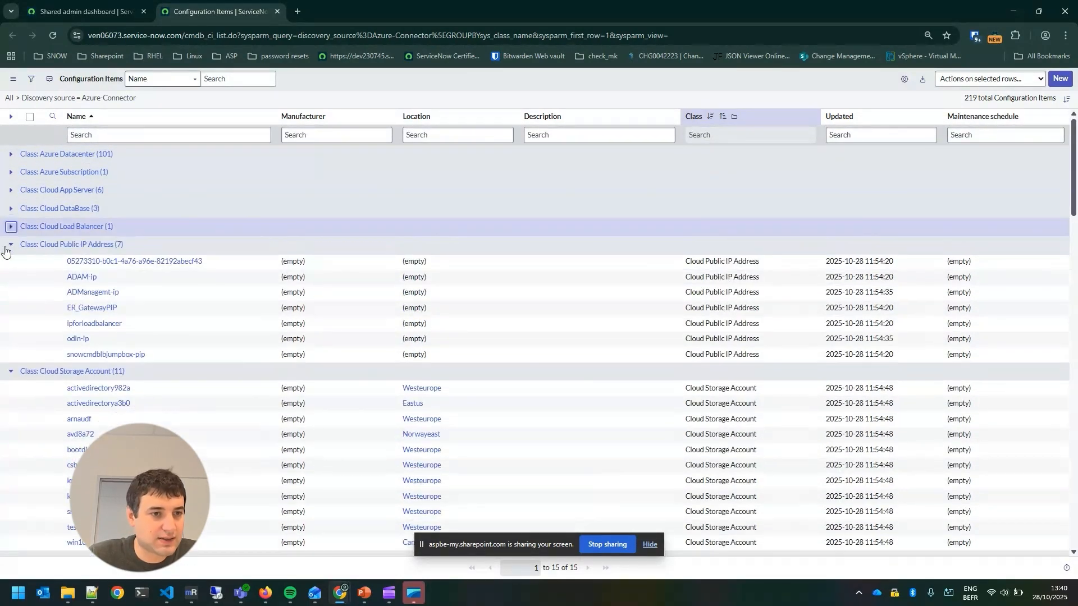
Expand the Azure Datacenter class and open the westeurope datacenter record
click(10, 154)
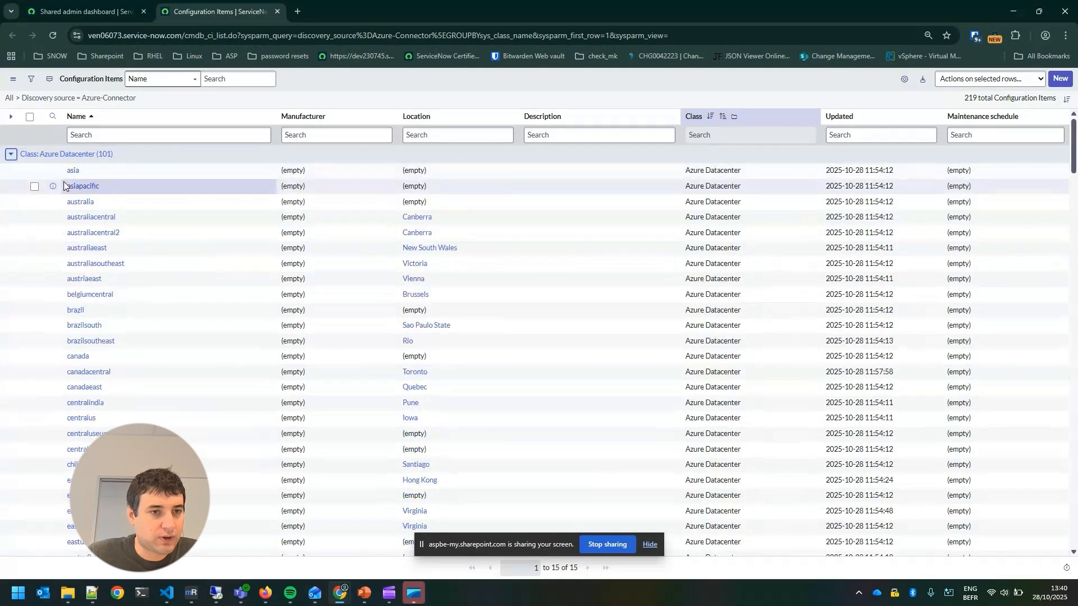
scroll(10, 154, down, 10)
scroll(103, 393, down, 10)
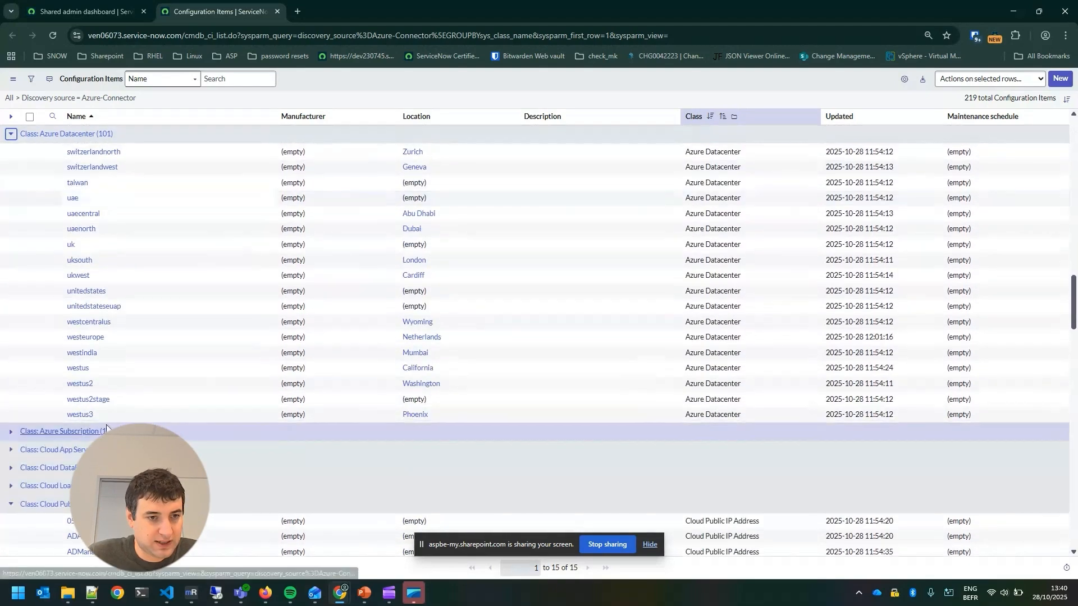
click(99, 391)
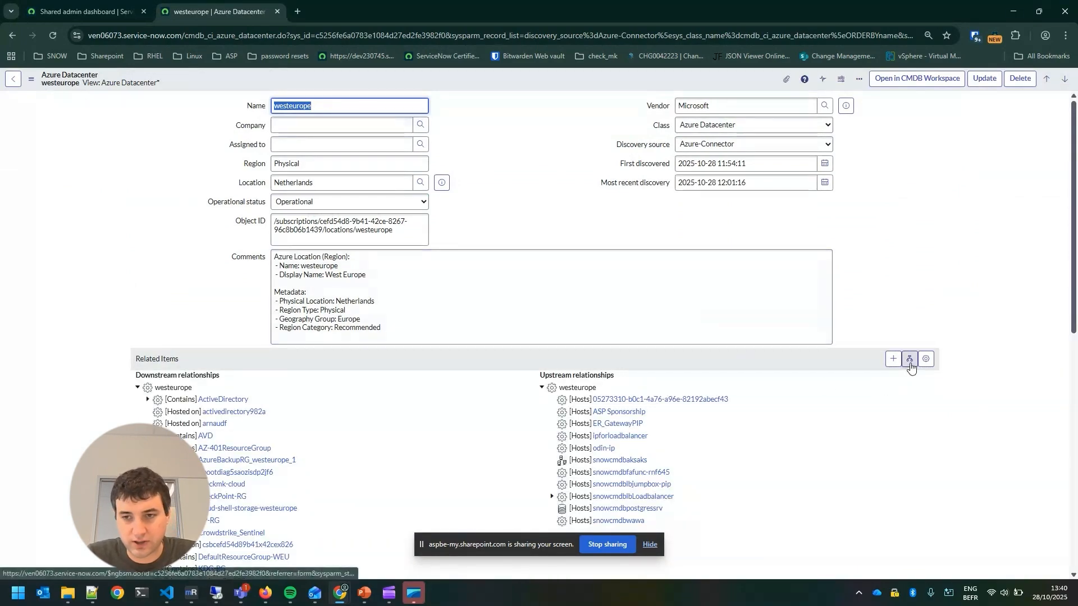
Open the dependency map of the westeurope datacenter, hide the screen-sharing notice and show the map's details pane
click(910, 365)
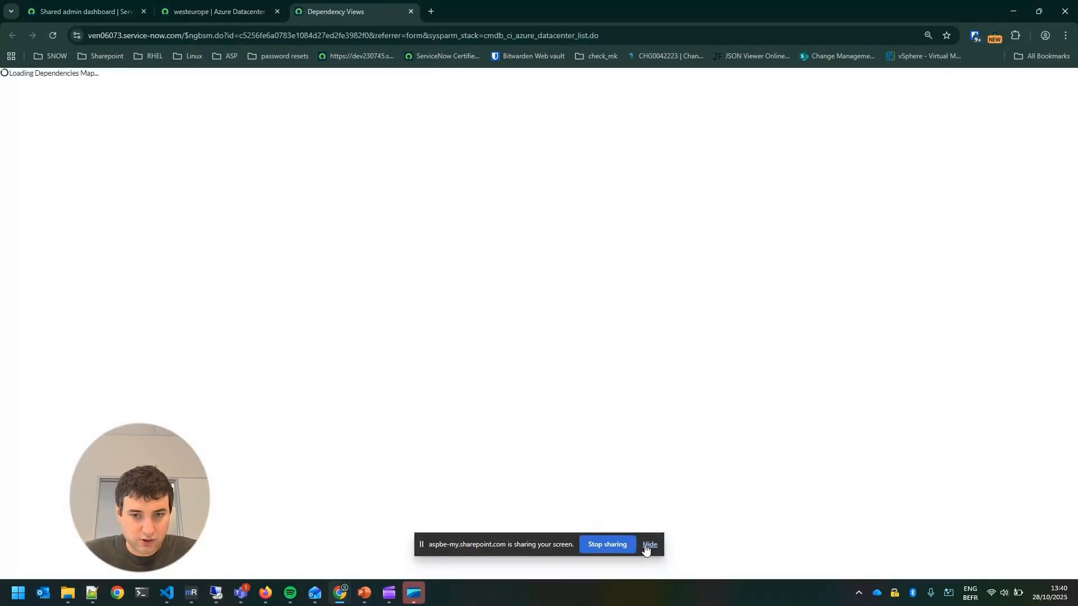
click(649, 545)
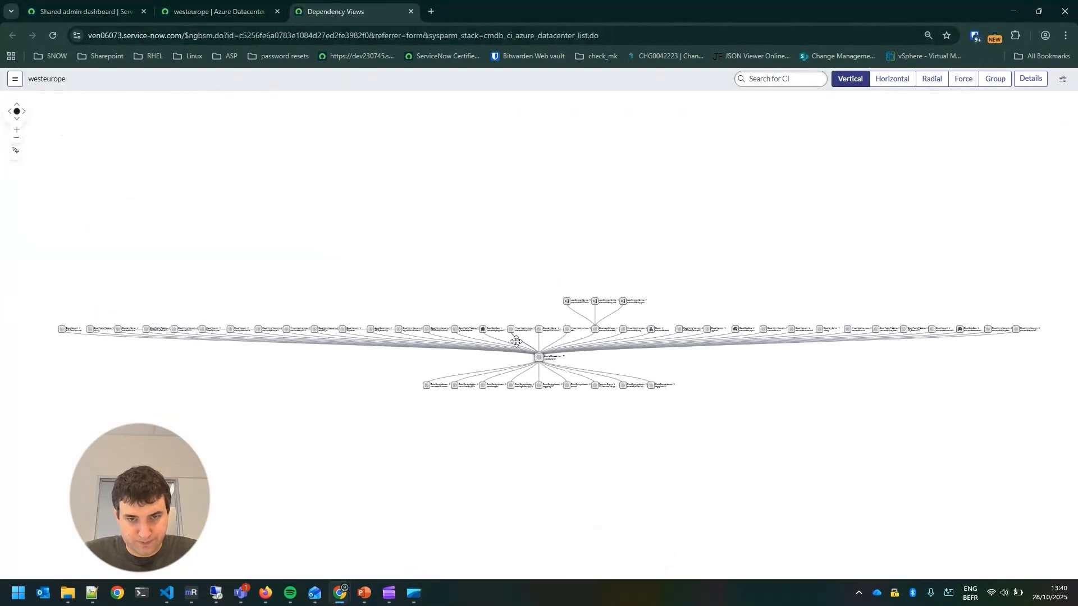
click(1035, 81)
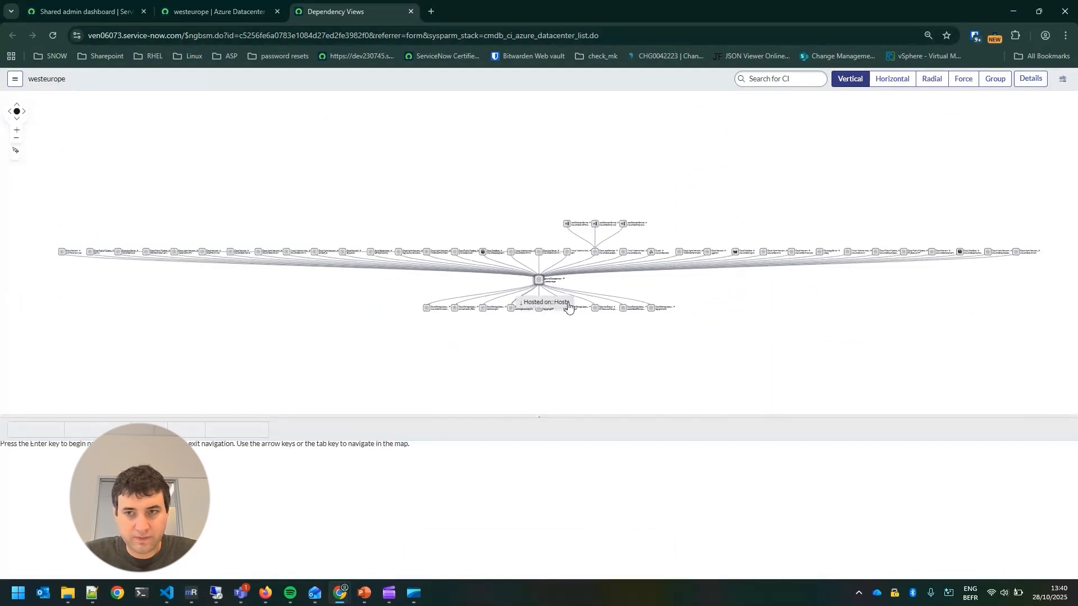
Filter the map by CI type to hide Cloud App Server, Cloud DataBase, Cloud Load Balancer, Cloud Mgmt Network Interface, Cloud Network and Cloud Public IP Address
click(1061, 84)
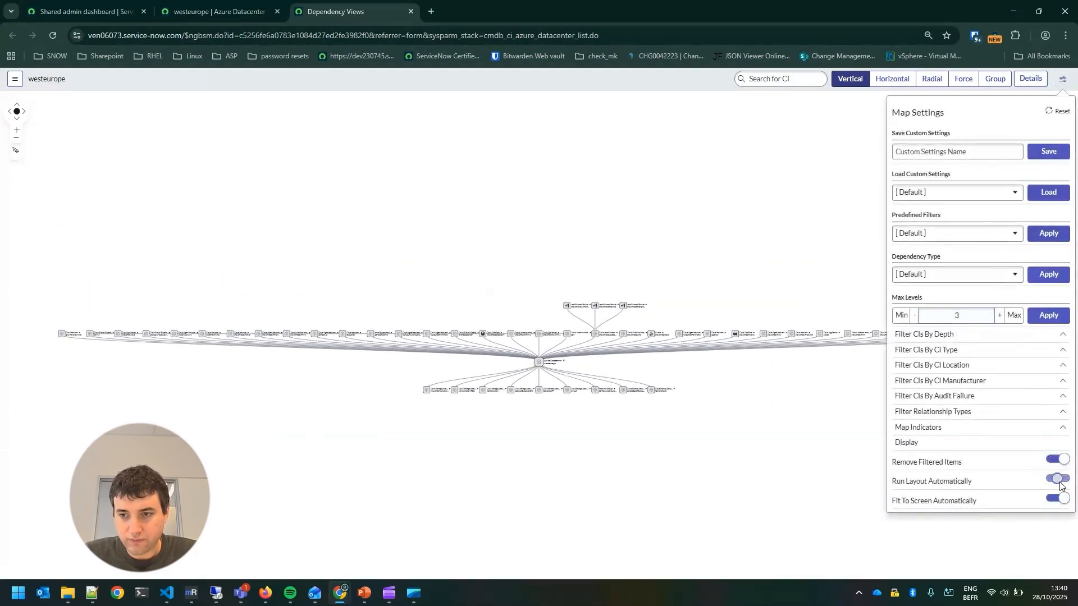
click(948, 352)
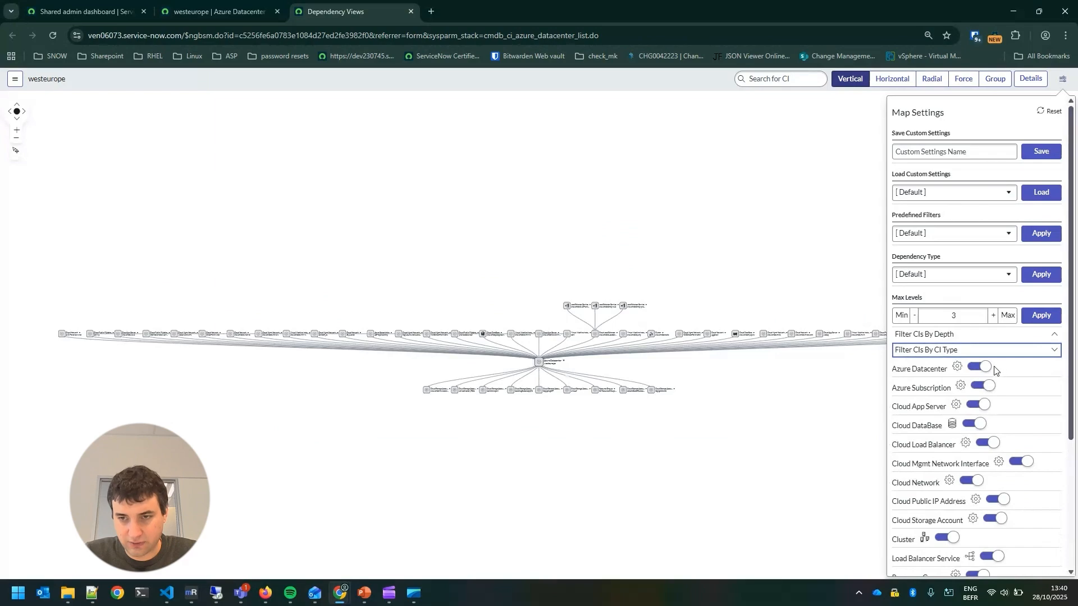
click(976, 425)
click(989, 443)
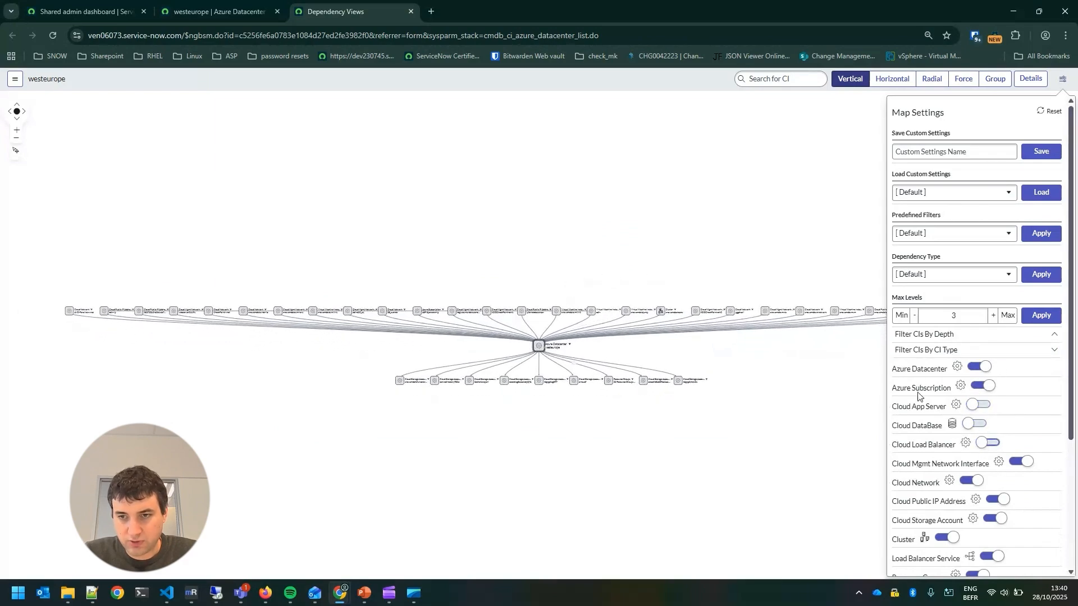
click(1022, 462)
click(971, 481)
click(998, 500)
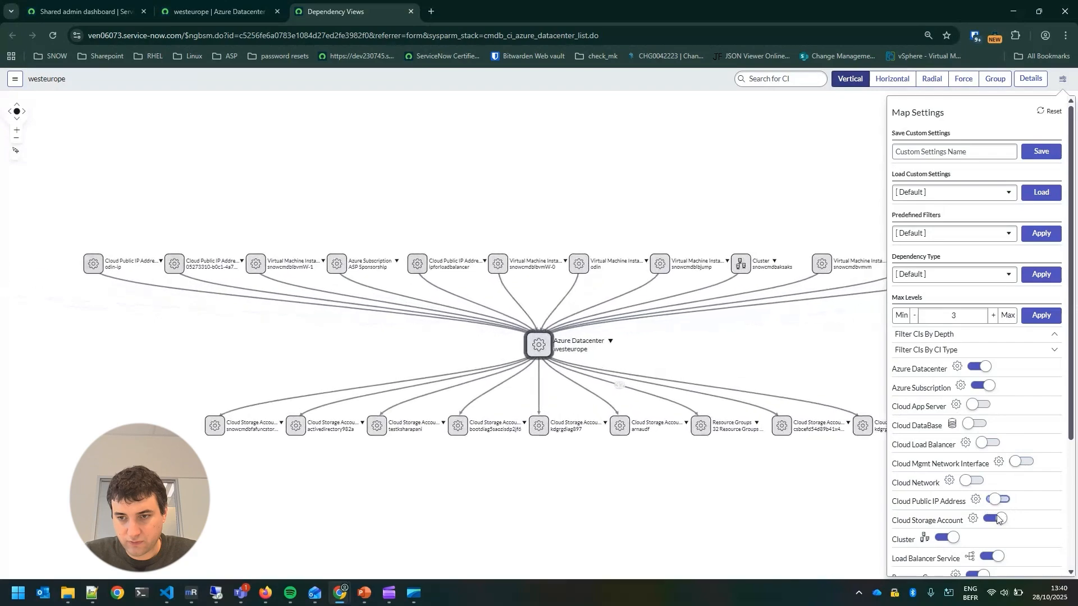
Also hide the Cloud Storage Account, Cluster, Load Balancer Service, Resource Groups, Virtual Machine Instance and Azure Subscription types on the map
click(995, 519)
click(947, 539)
click(992, 556)
scroll(991, 505, down, 3)
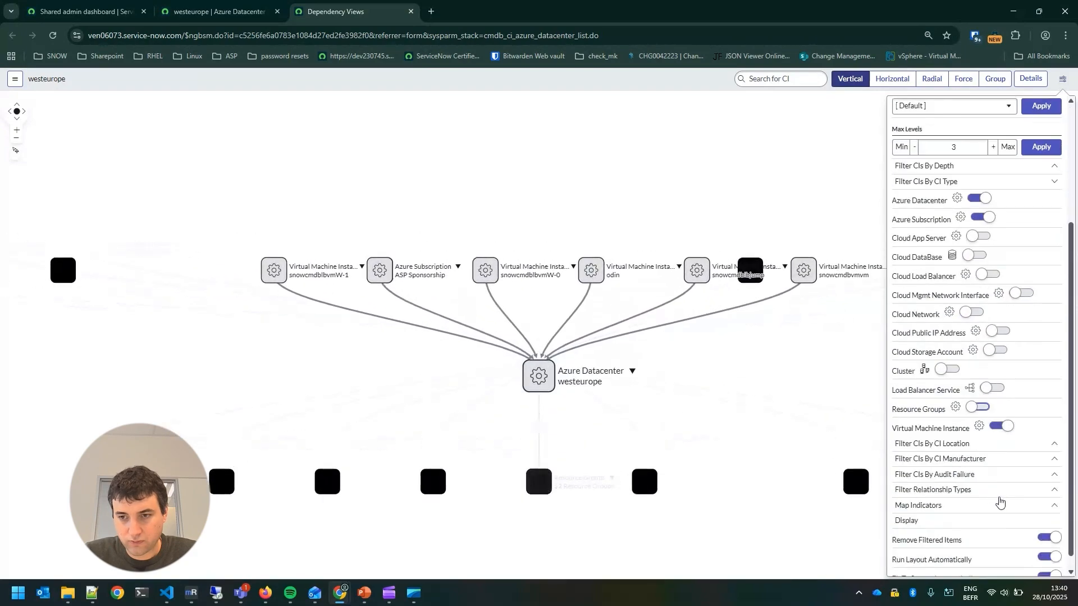
click(978, 408)
click(1005, 430)
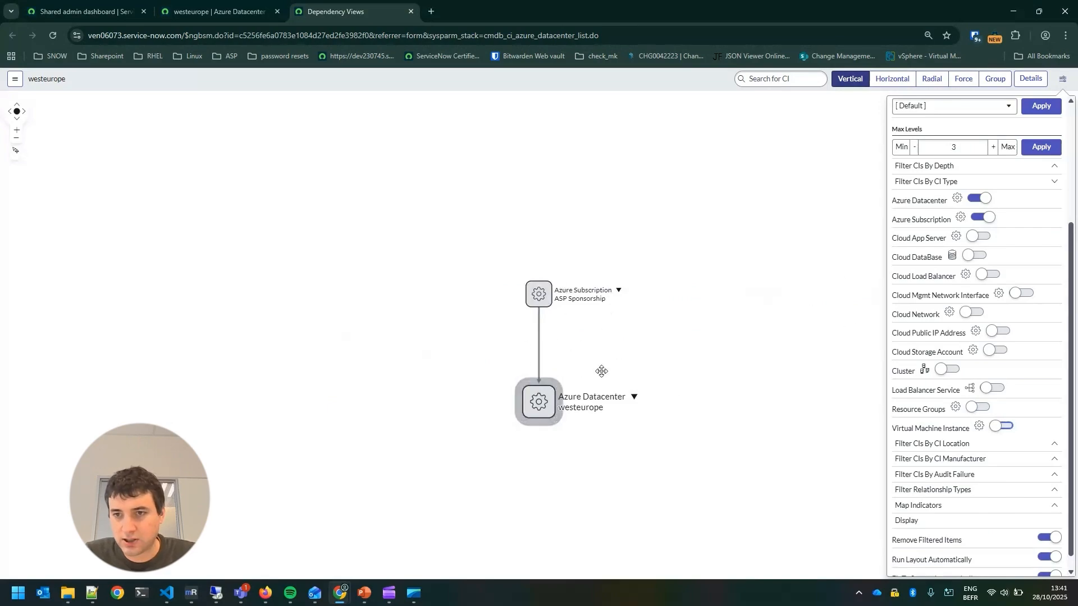
click(983, 219)
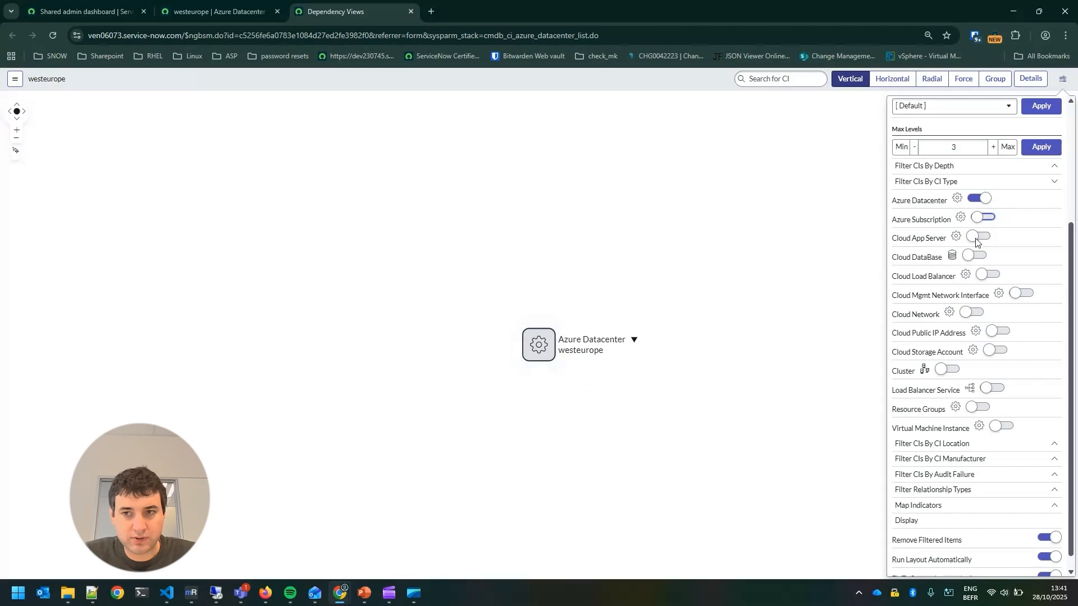
Toggle Cloud App Server and Virtual Machine Instance on and off again, leaving Cloud DataBase and Cloud Load Balancer shown with the datacenter
click(975, 239)
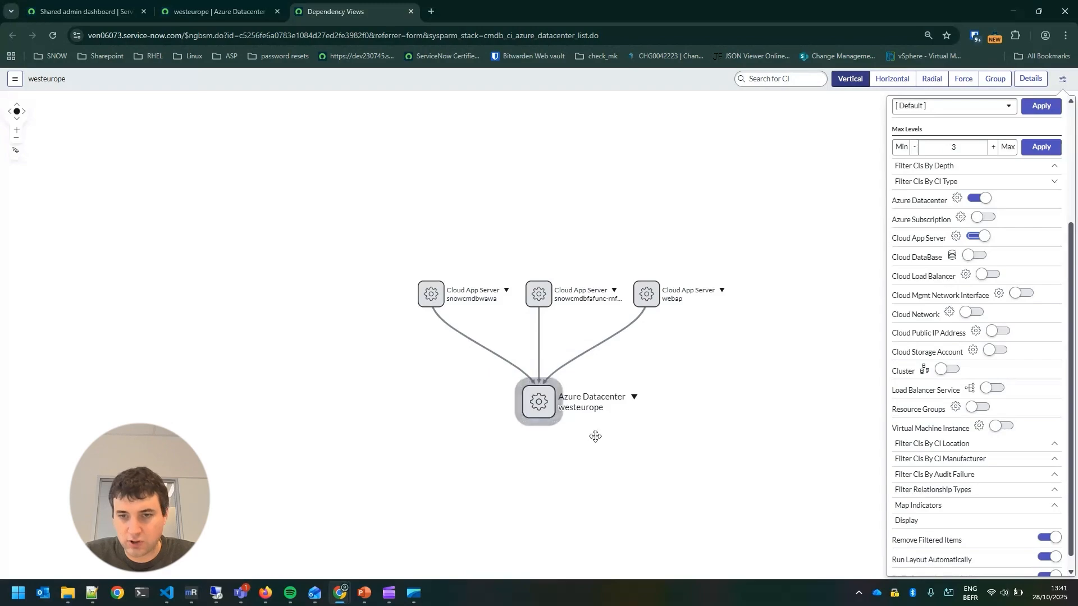
click(979, 257)
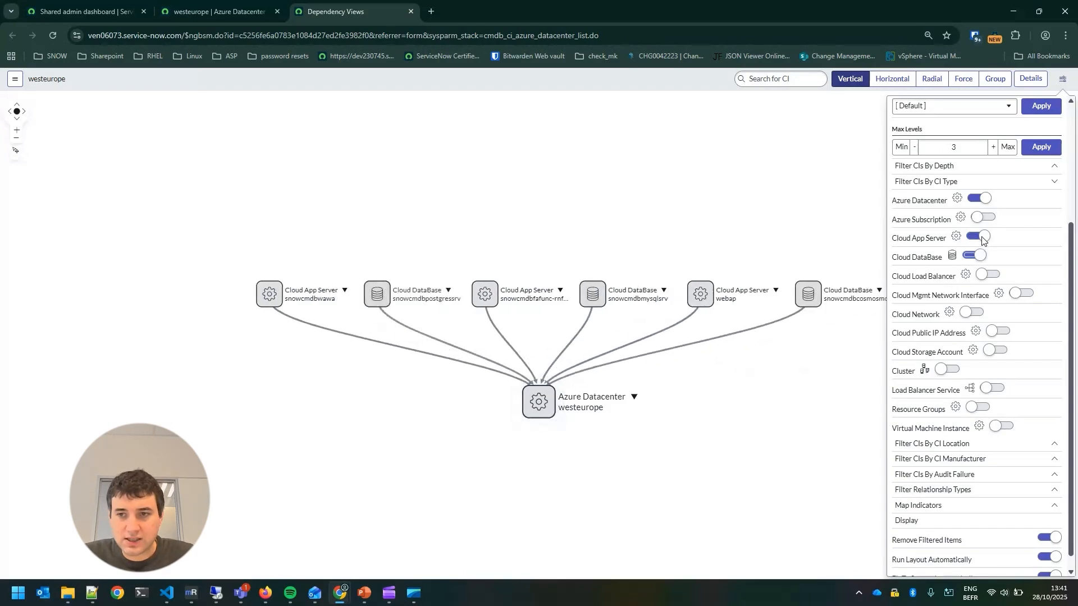
click(981, 237)
click(1002, 427)
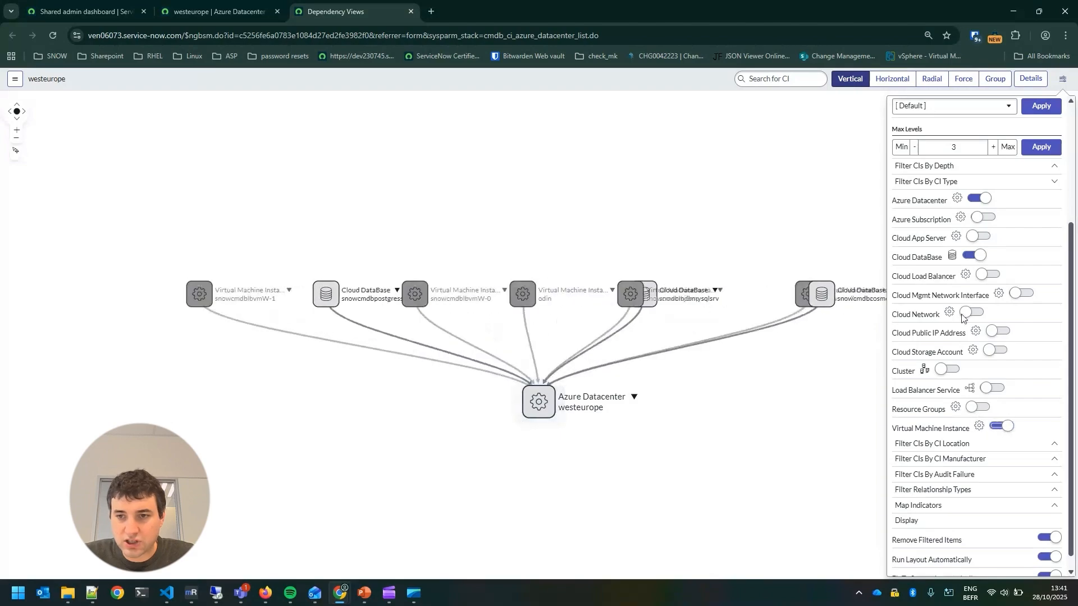
click(1004, 428)
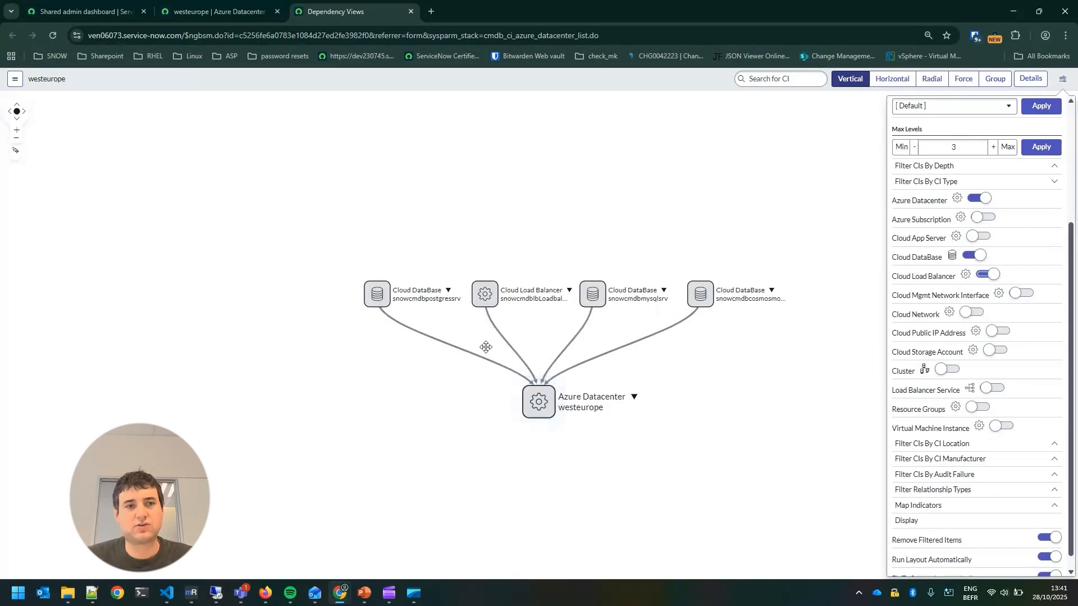
Leave the dependency map and go back from the westeurope record to the list of Azure-Connector configuration items
click(213, 12)
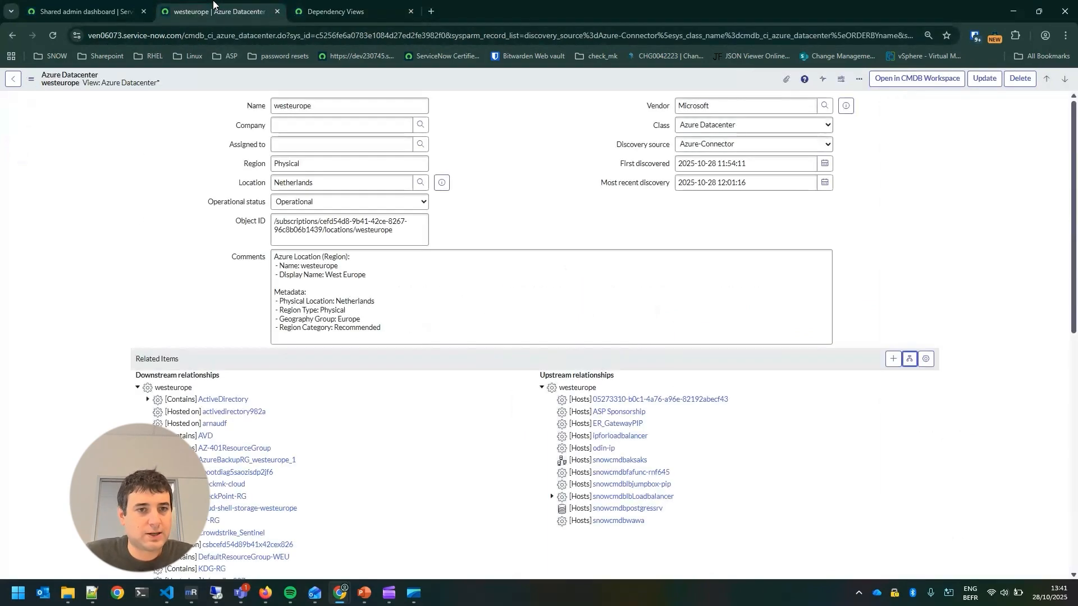
click(84, 11)
click(226, 10)
click(84, 12)
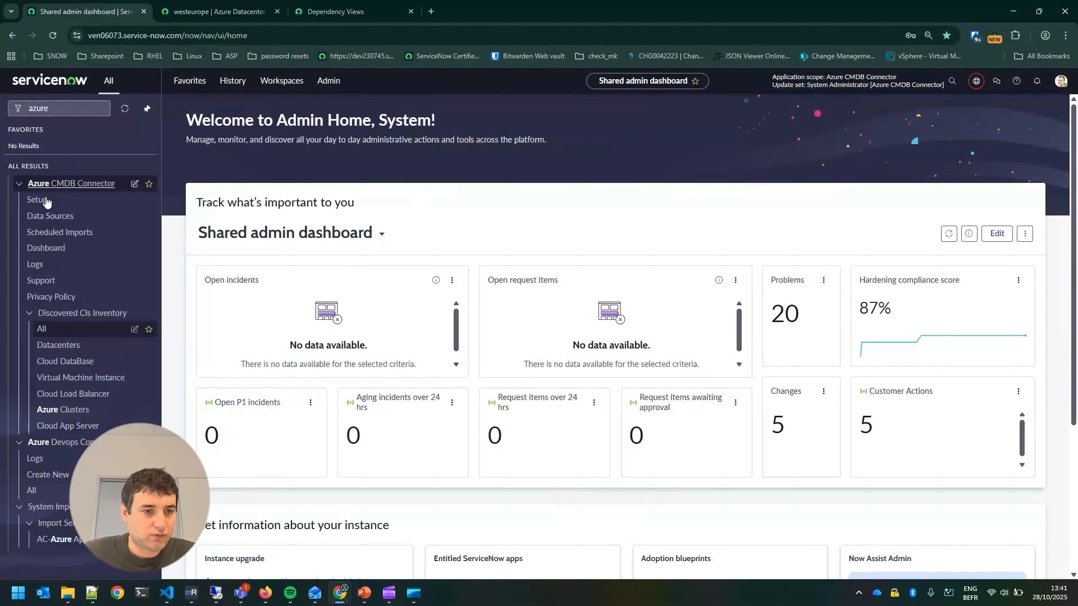
click(213, 11)
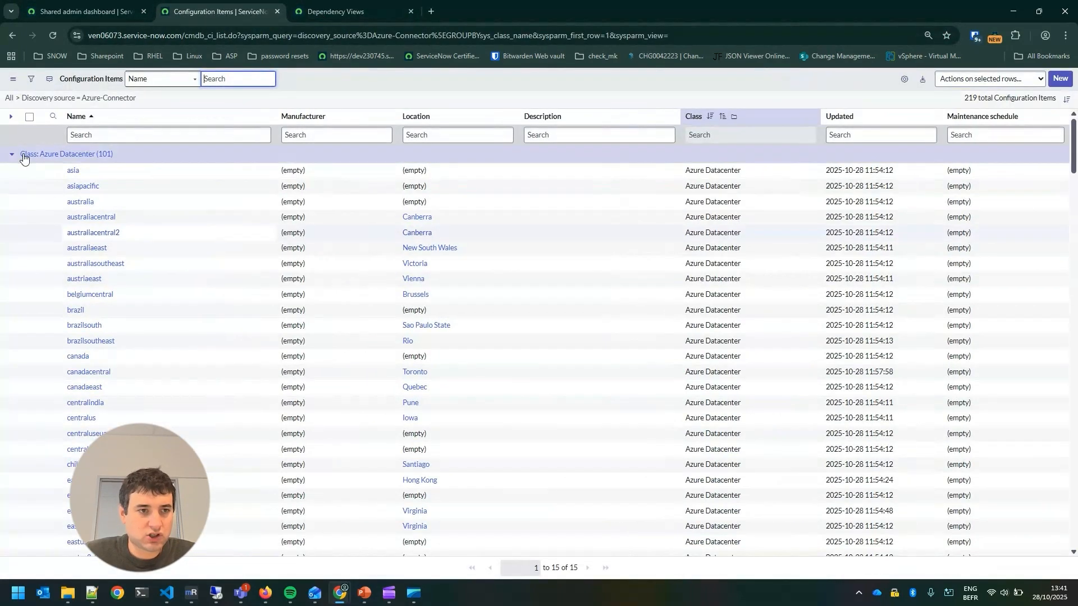
Collapse the Azure Datacenter, Cloud Public IP Address, Cloud Storage Account, Cloud Subnet, Load Balancer Pool and Cluster classes
click(10, 153)
click(11, 244)
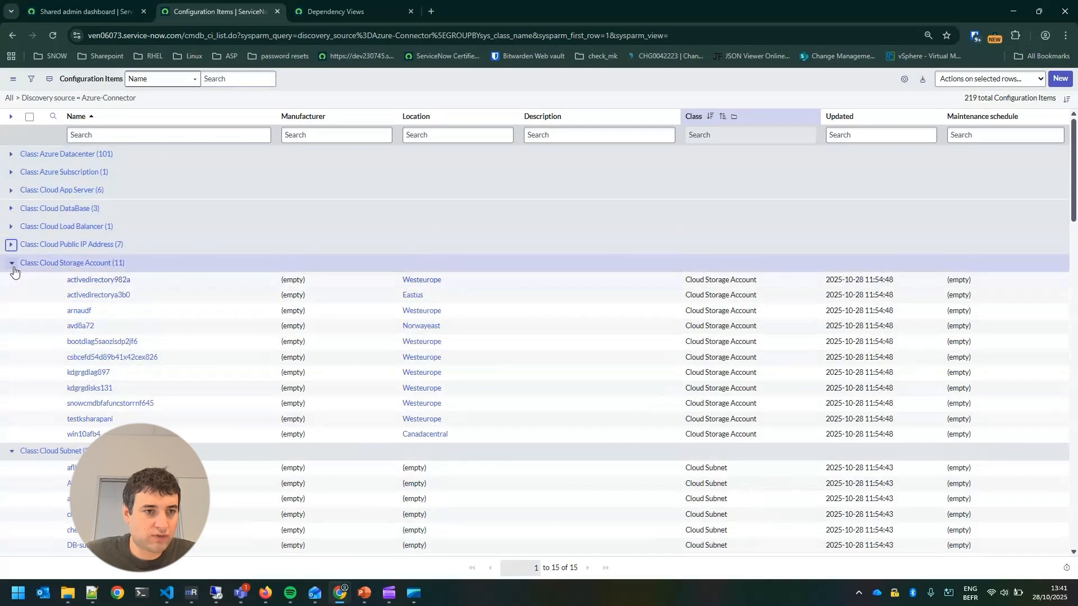
click(11, 263)
click(11, 281)
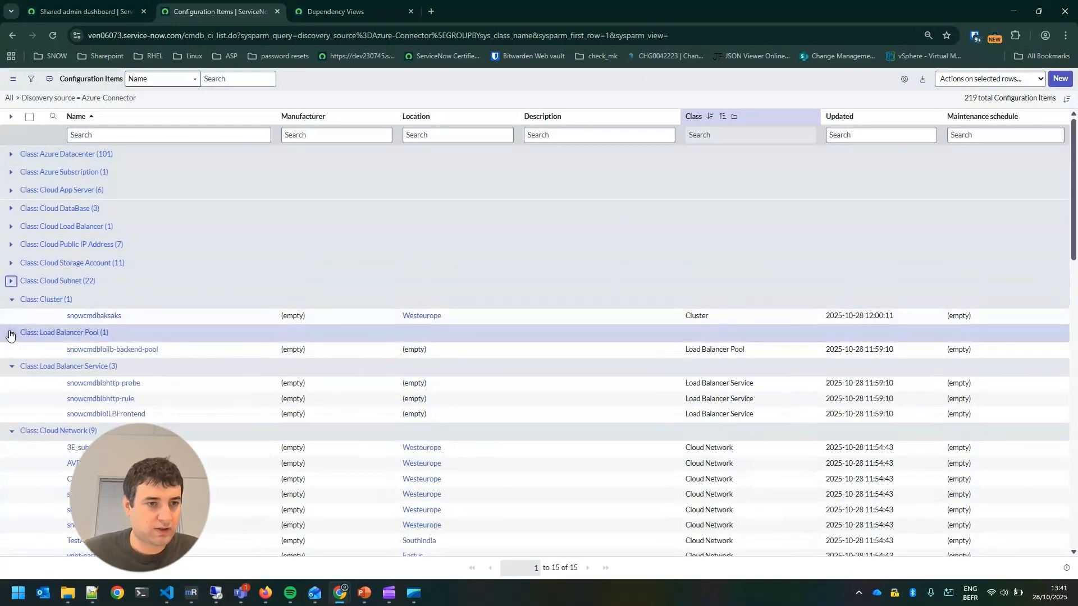
click(11, 330)
click(11, 299)
Collapse the Load Balancer Service, Cloud Network, Cloud Mgmt Network Interface and Resource Group classes
click(11, 335)
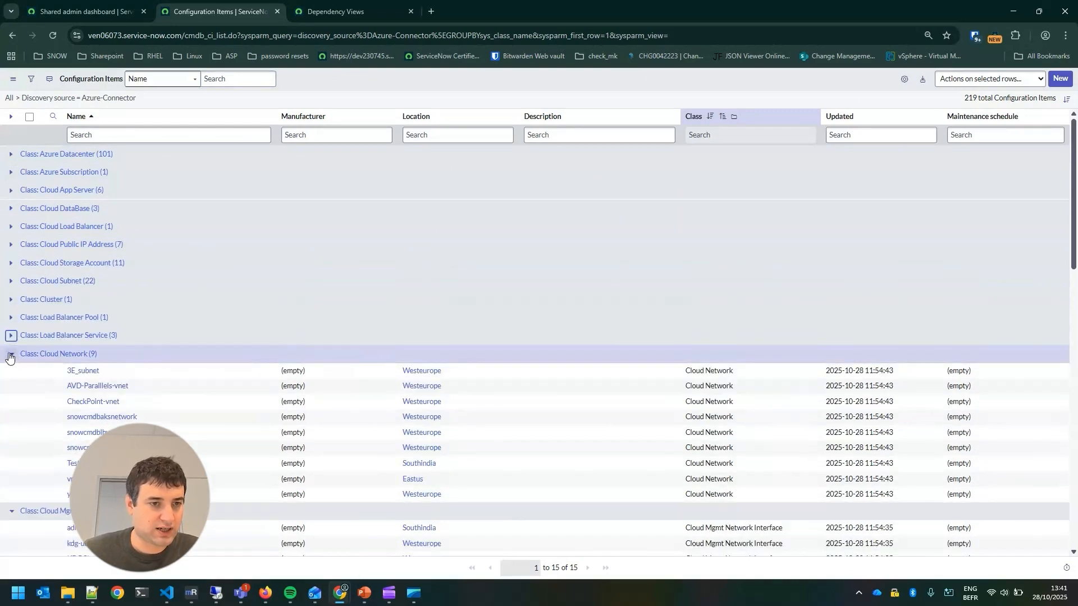
click(11, 353)
click(11, 371)
scroll(28, 343, down, 5)
scroll(8, 295, up, 3)
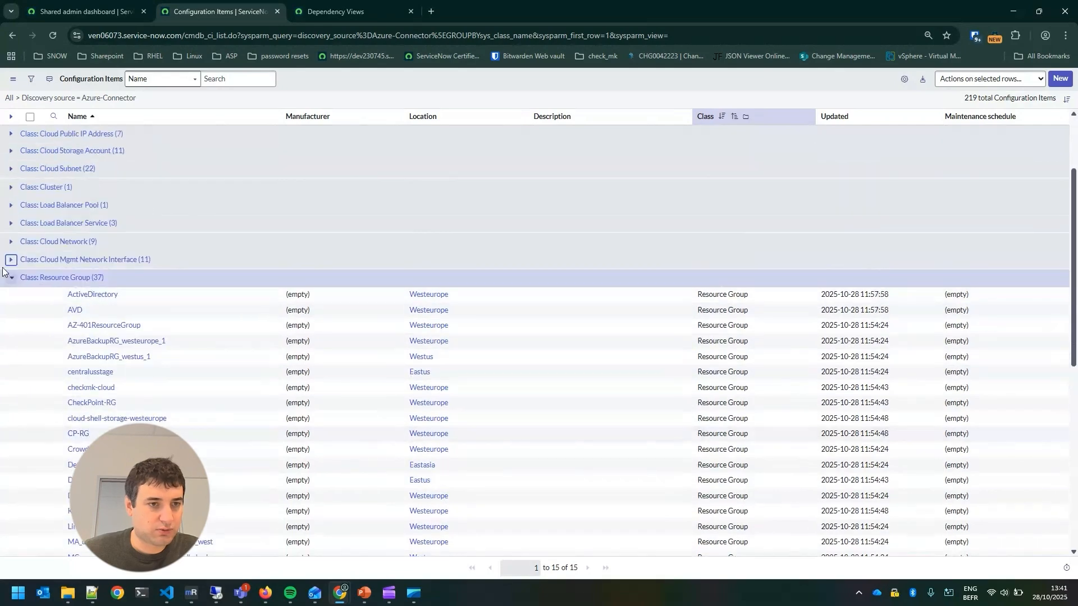
click(11, 279)
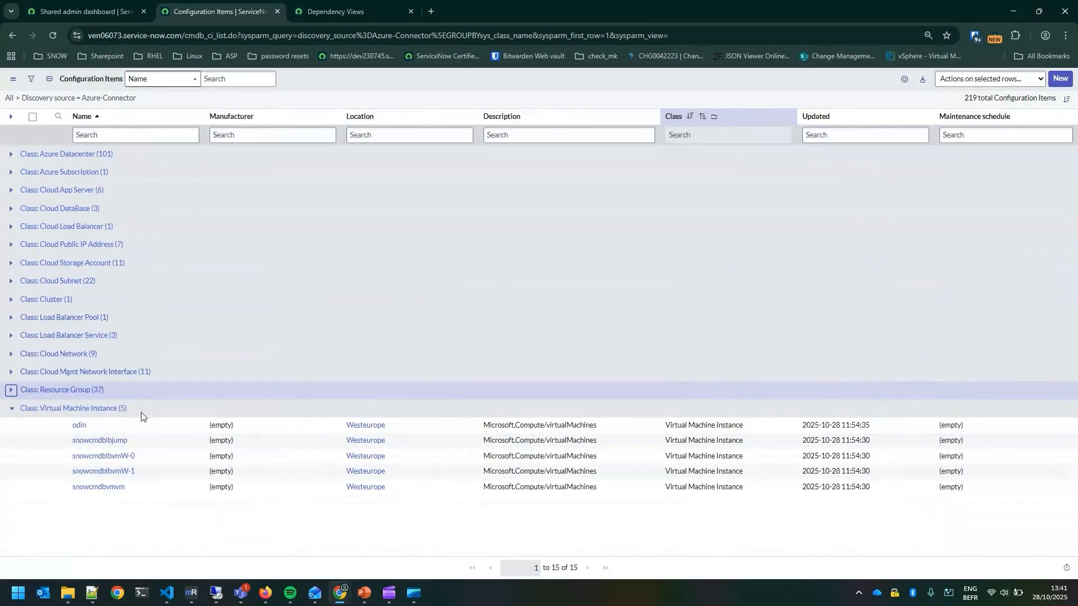
Open the virtual machine records odin and snowcmdblbjump in separate tabs and switch to odin
ctrl+click(79, 425)
ctrl+click(99, 440)
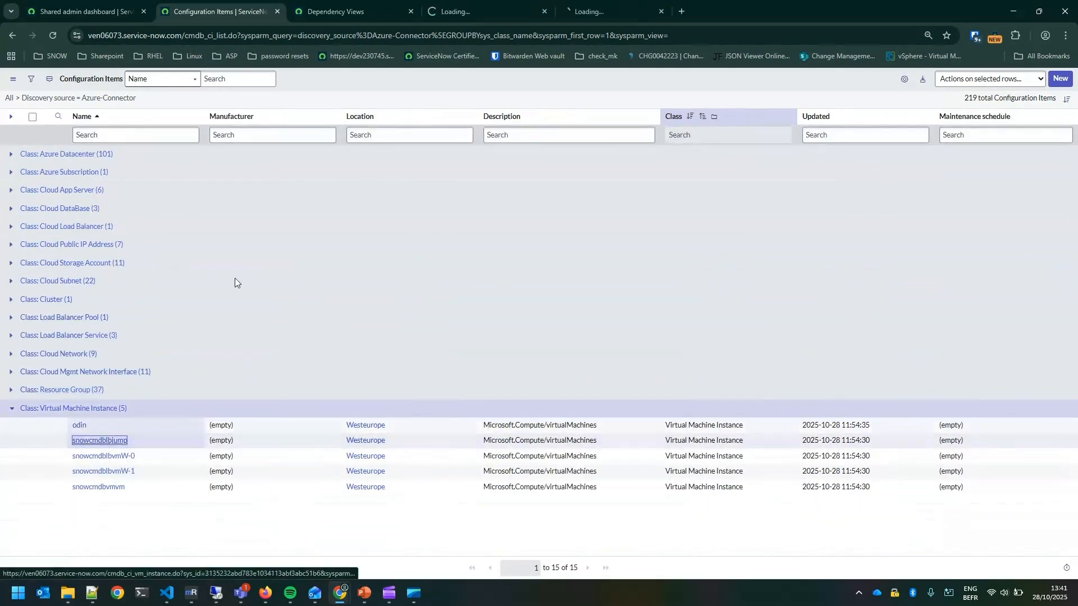
click(522, 4)
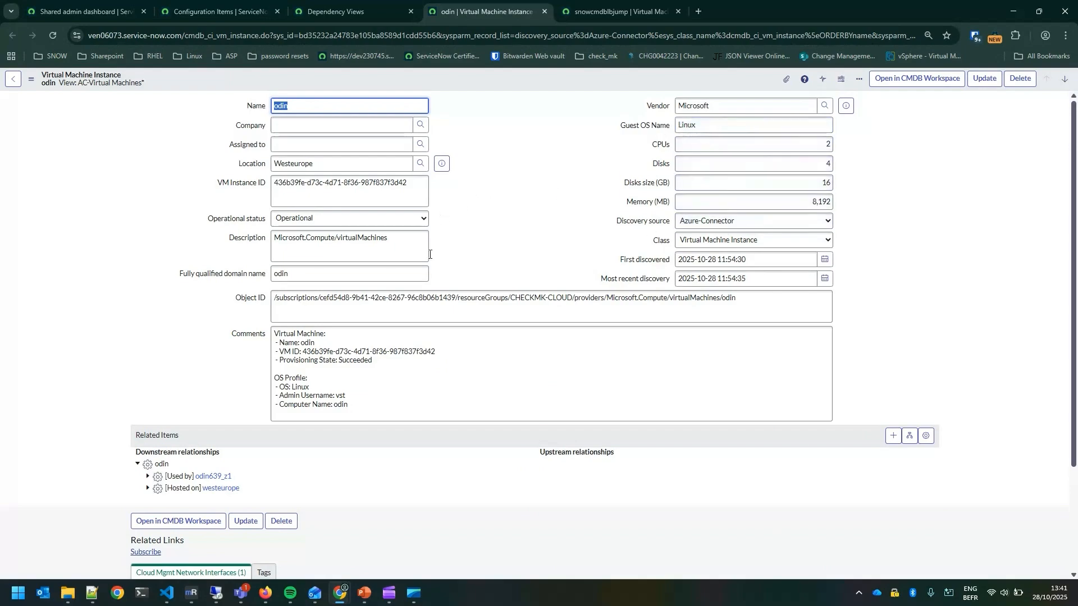
Examine odin's object ID, comments, related items and cloud network interfaces
triple_click(413, 297)
click(344, 351)
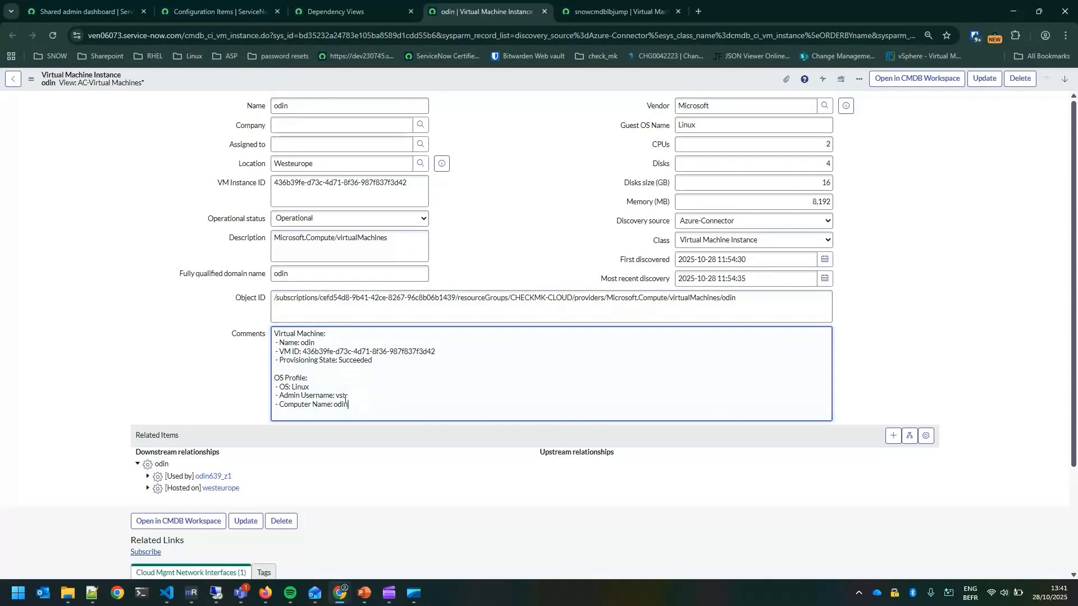
drag(345, 400, 260, 337)
click(351, 379)
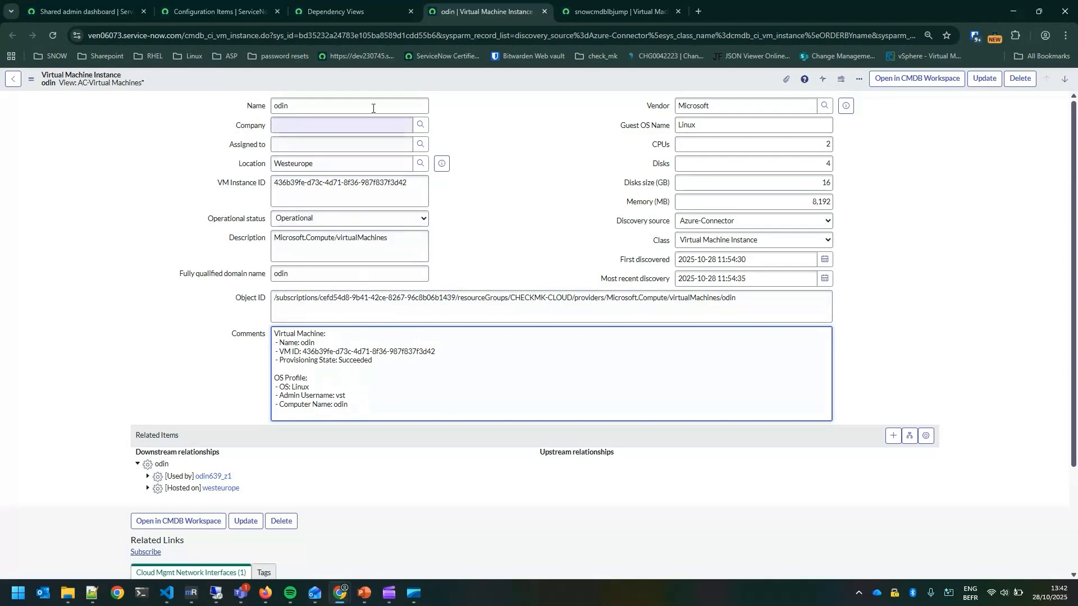
scroll(394, 394, down, 2)
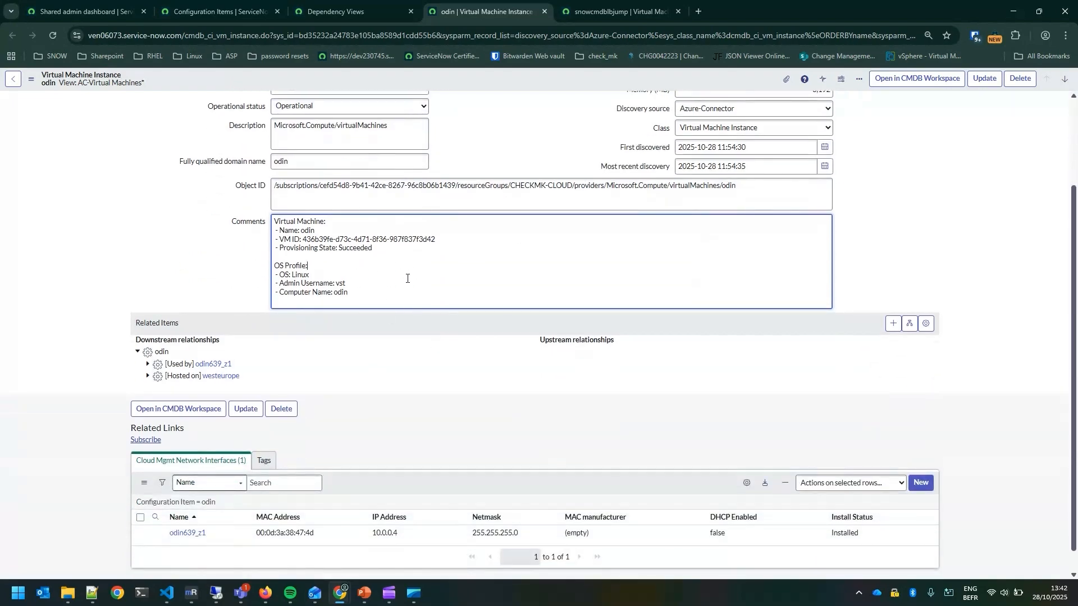
scroll(515, 252, down, 1)
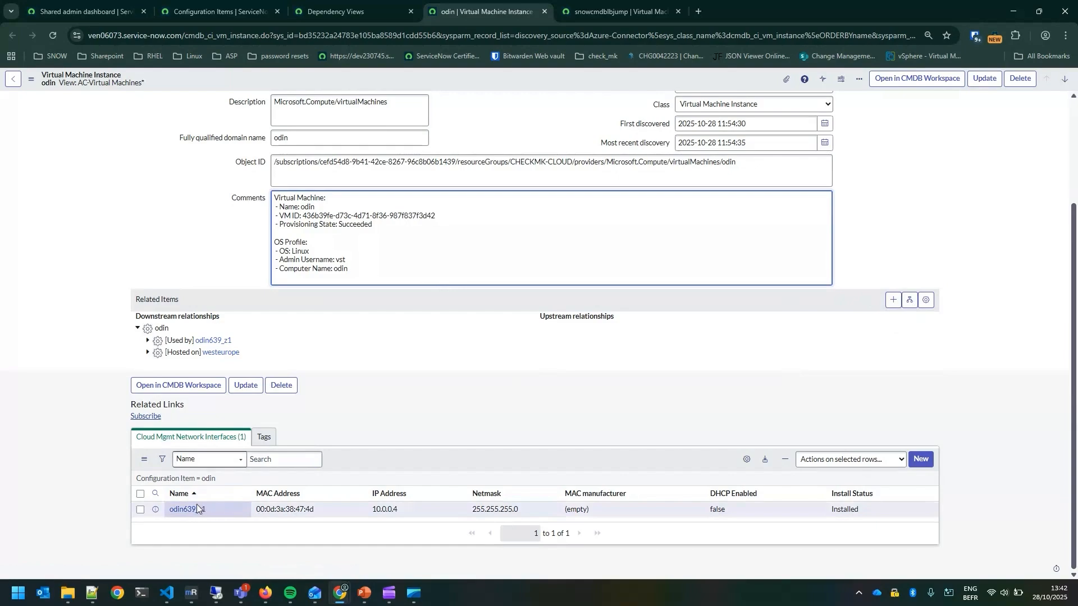
Return to the configuration items list, collapse the Virtual Machine Instance class and expand Cloud App Server
key(ctrl+shift+Tab)
key(ctrl+shift+Tab)
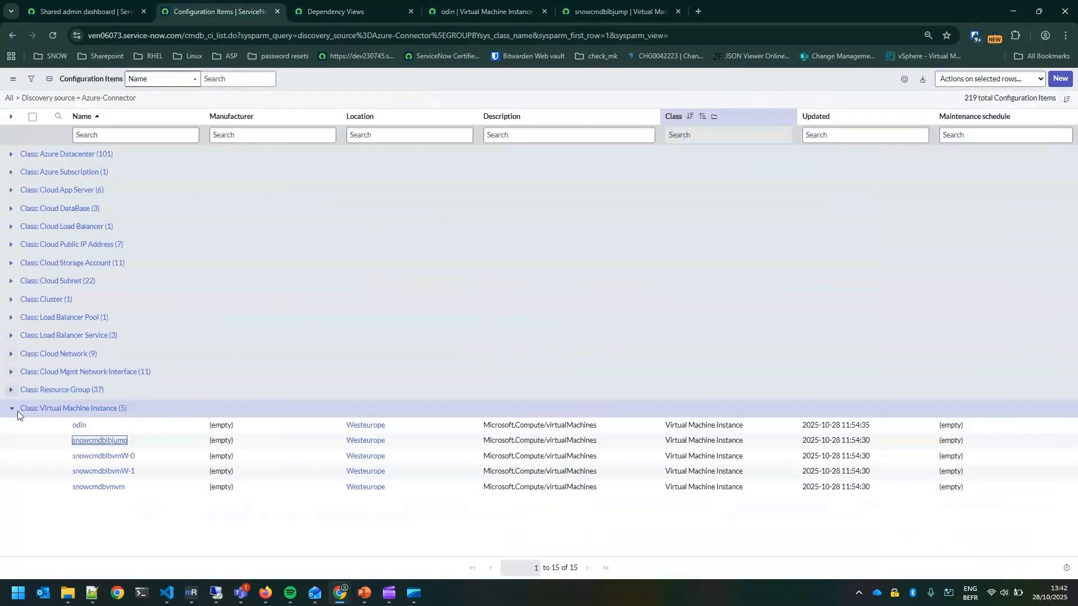
click(12, 409)
click(8, 190)
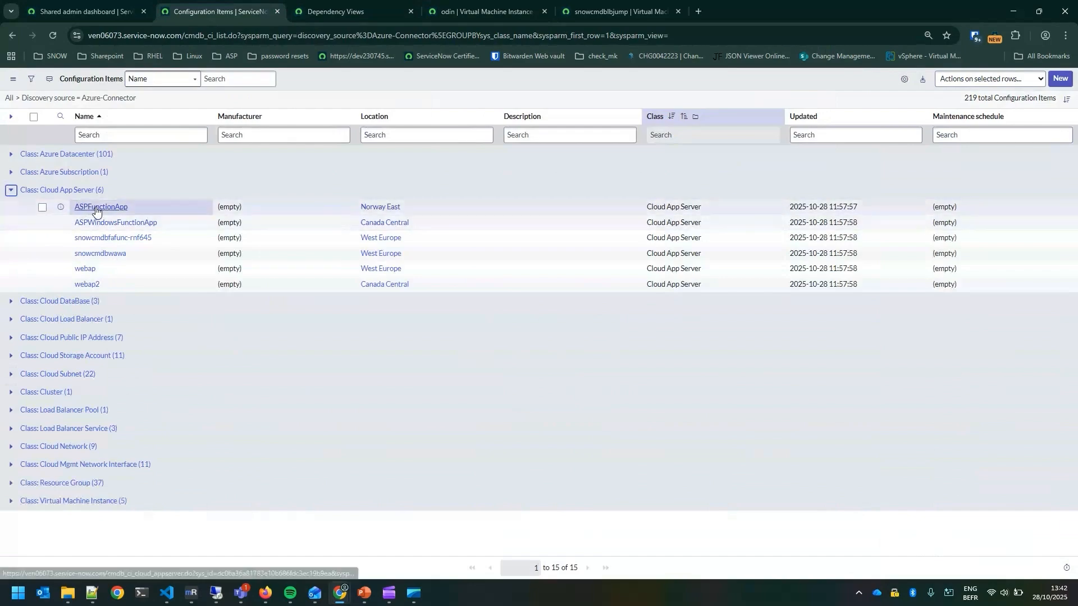
Open the ASPFunctionApp app server and the snowcmdbcosmosmongo database in separate tabs and switch to the ASPFunctionApp record
middle_click(113, 241)
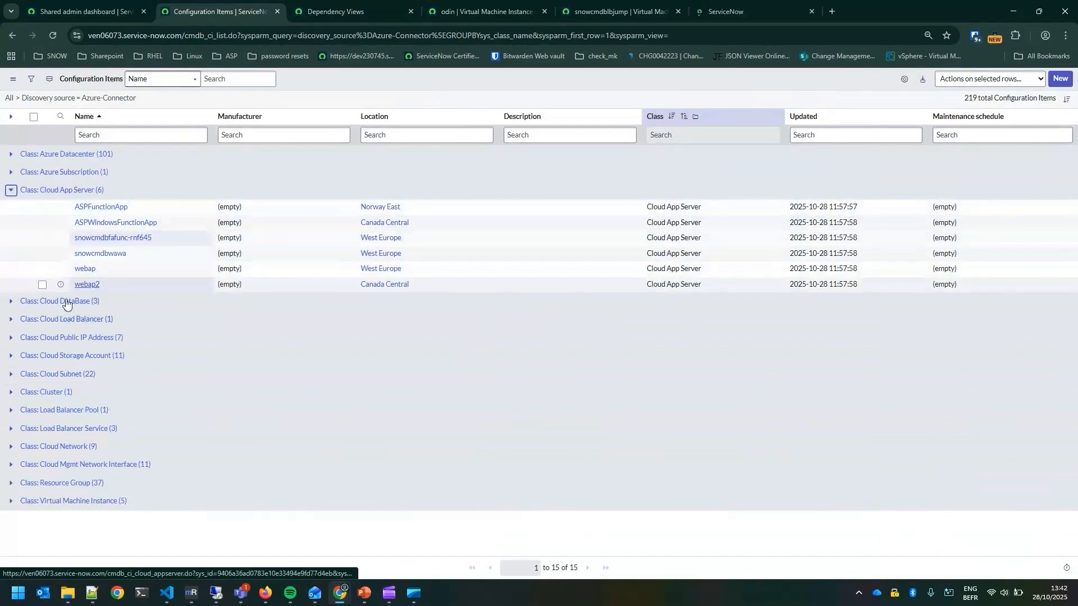
click(11, 301)
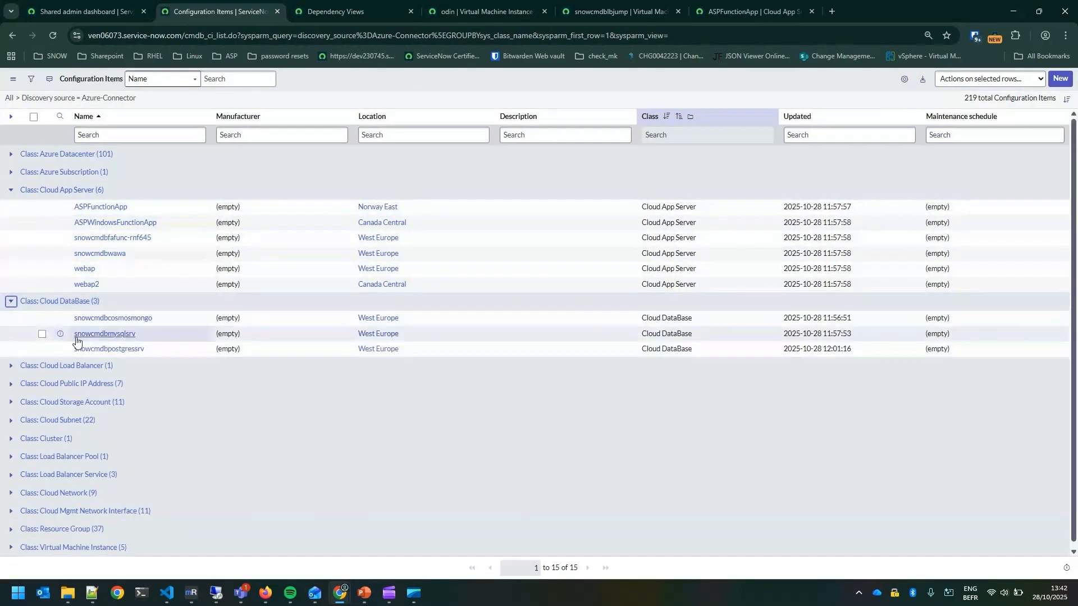
middle_click(104, 319)
click(747, 11)
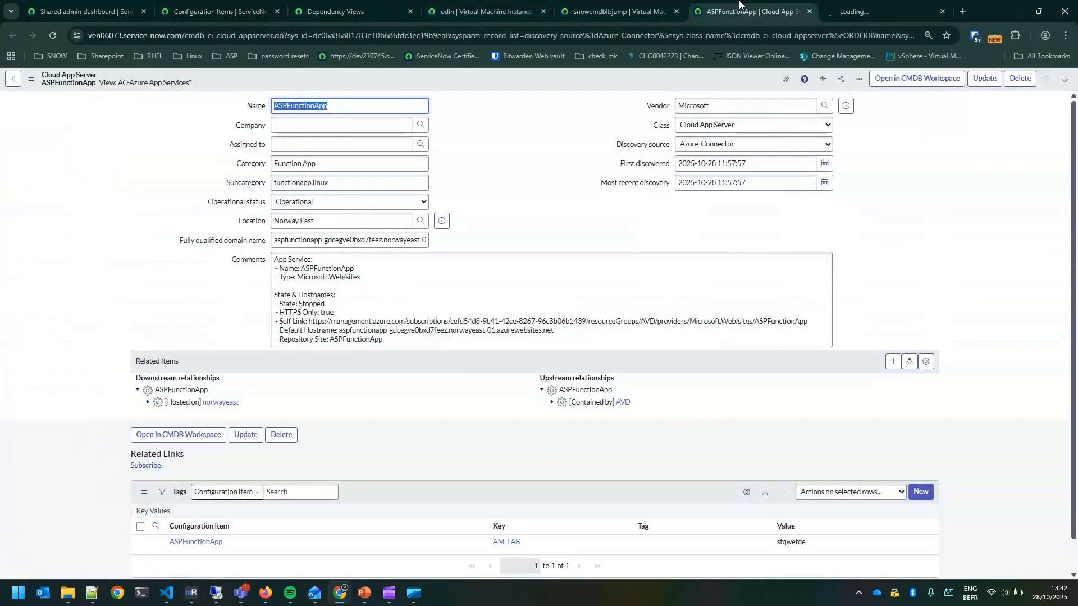
Copy ASPFunctionApp's fully qualified domain name and open that address in a new browser tab
triple_click(393, 242)
click(283, 247)
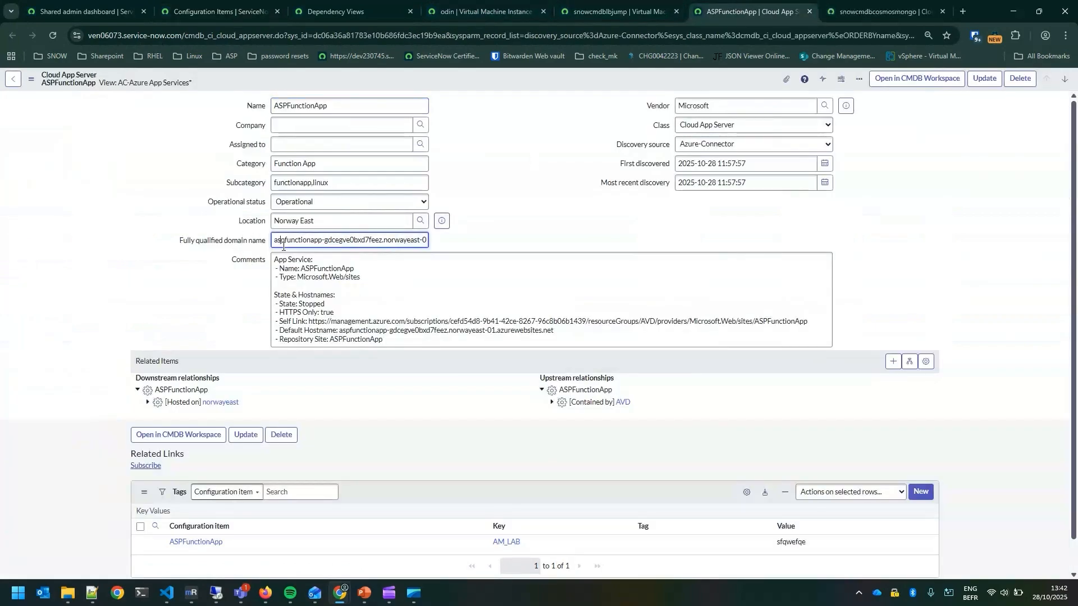
drag(279, 243, 439, 243)
key(ctrl+c)
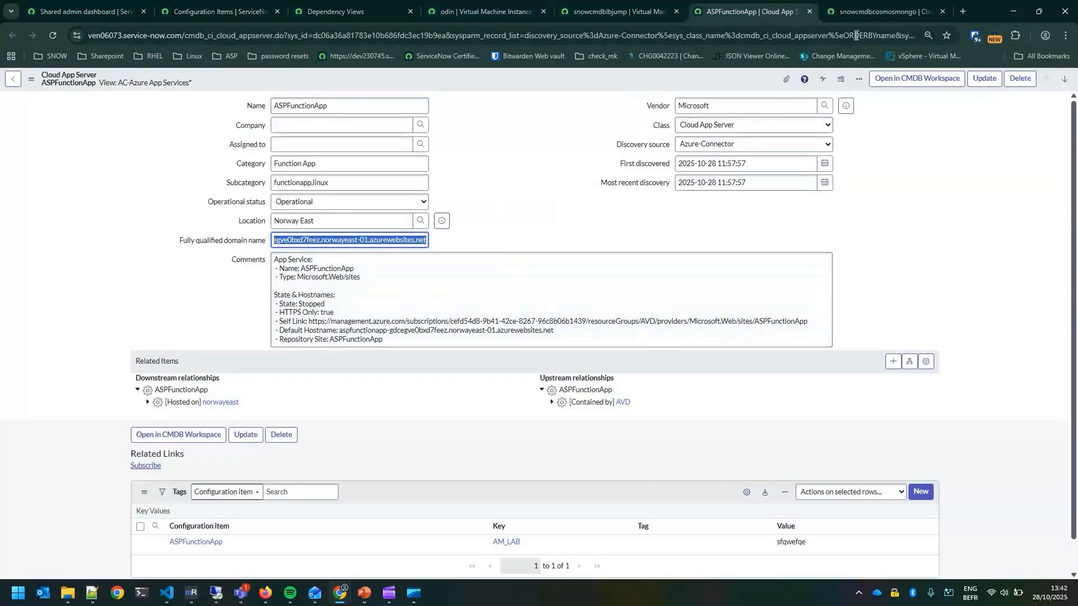
click(962, 12)
key(ctrl+v)
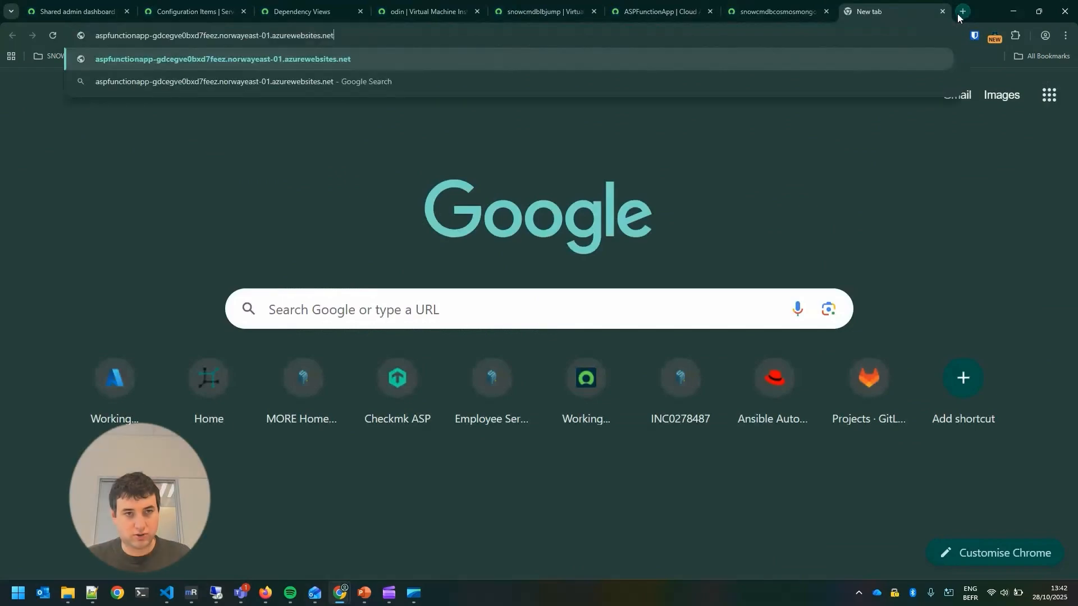
key(Return)
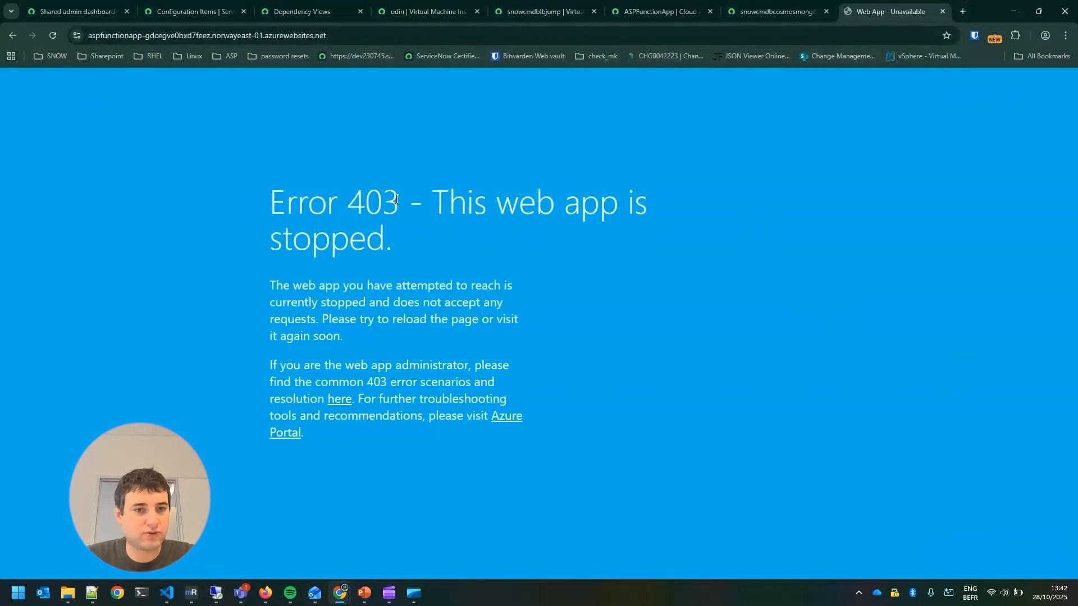
Read the opened web app page and return to the ASPFunctionApp record to examine its comments, related items and key values
drag(327, 200, 580, 234)
click(581, 238)
click(749, 7)
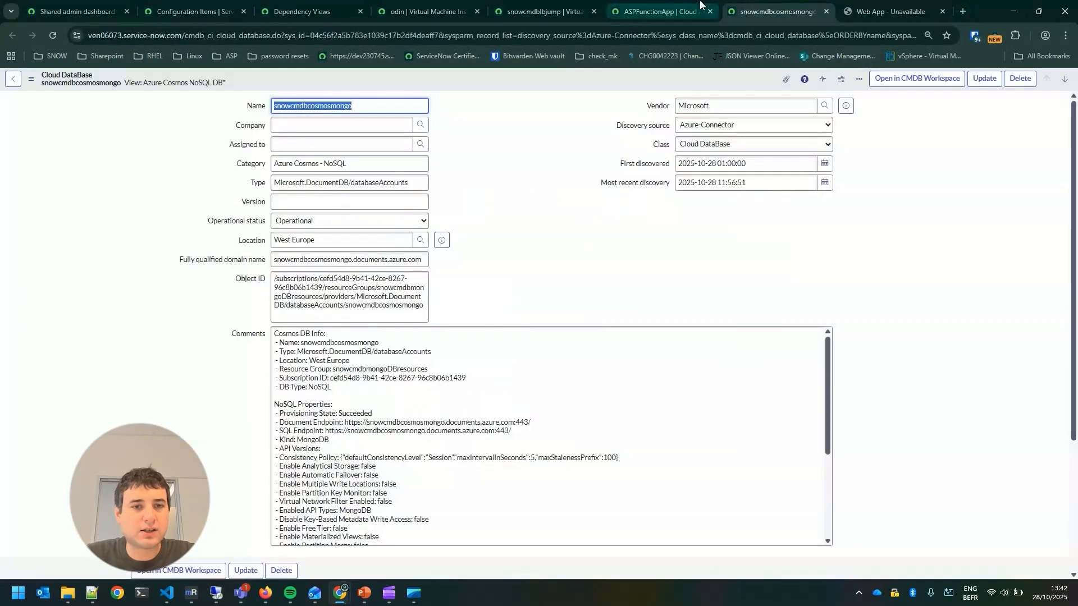
click(858, 13)
click(657, 6)
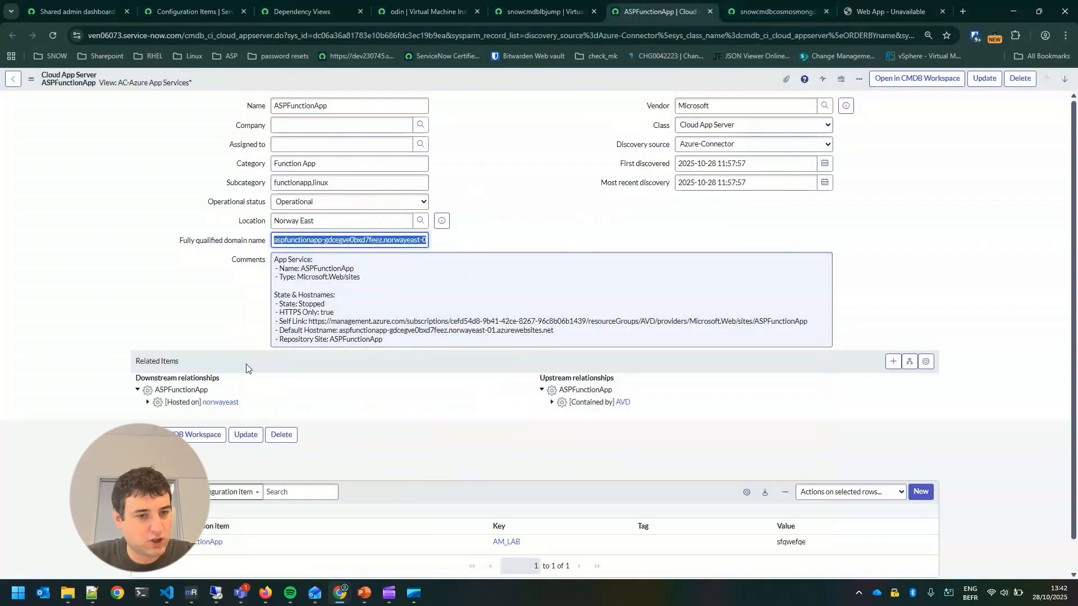
scroll(298, 379, down, 1)
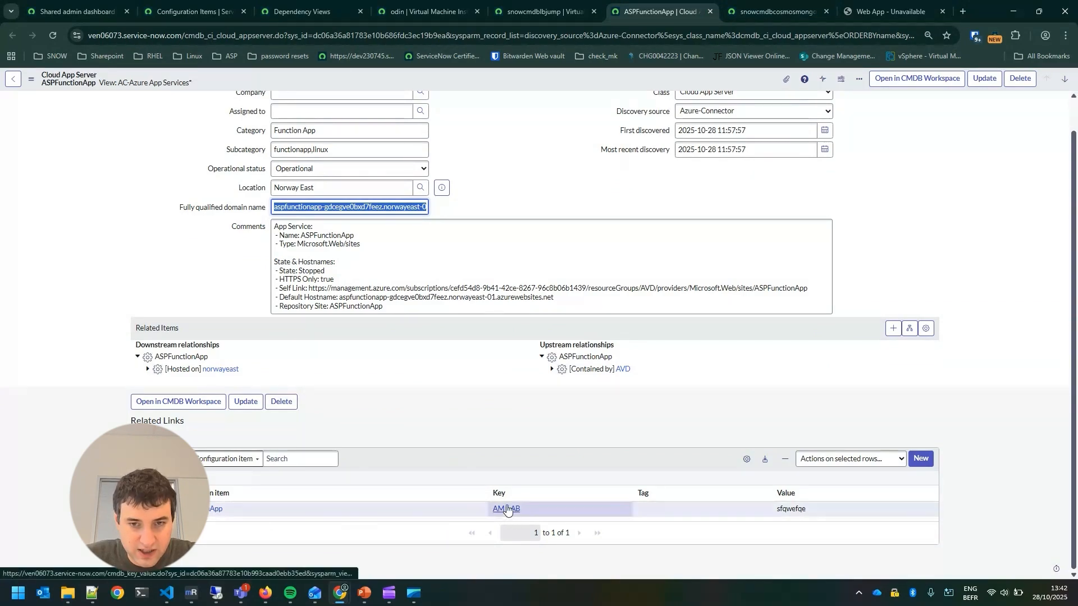
scroll(562, 401, up, 2)
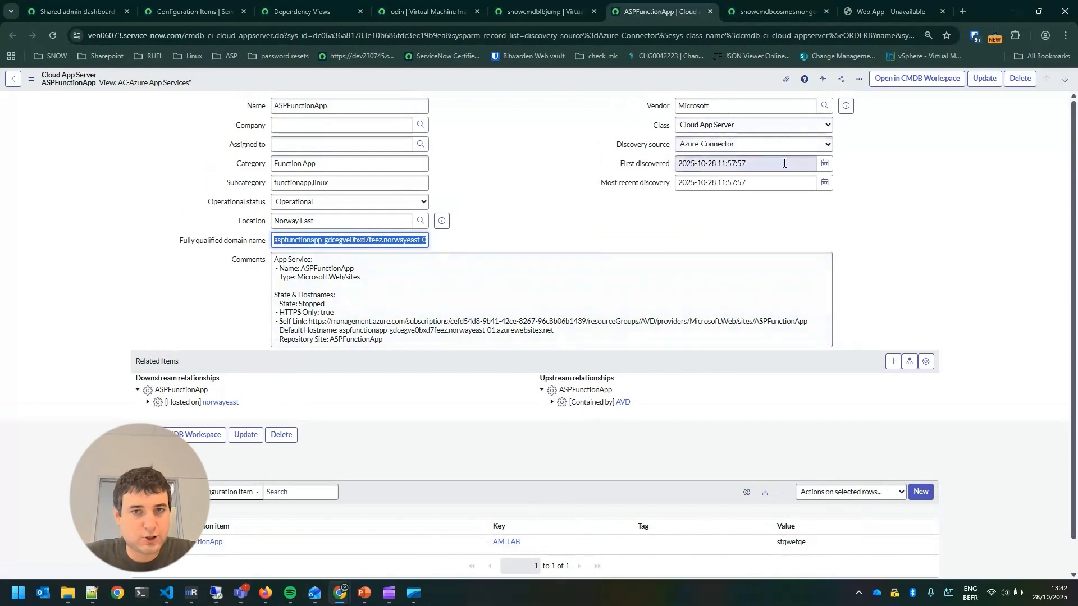
Examine the snowcmdbcosmosmongo database record's fully qualified domain name, category, comments and key values
click(770, 4)
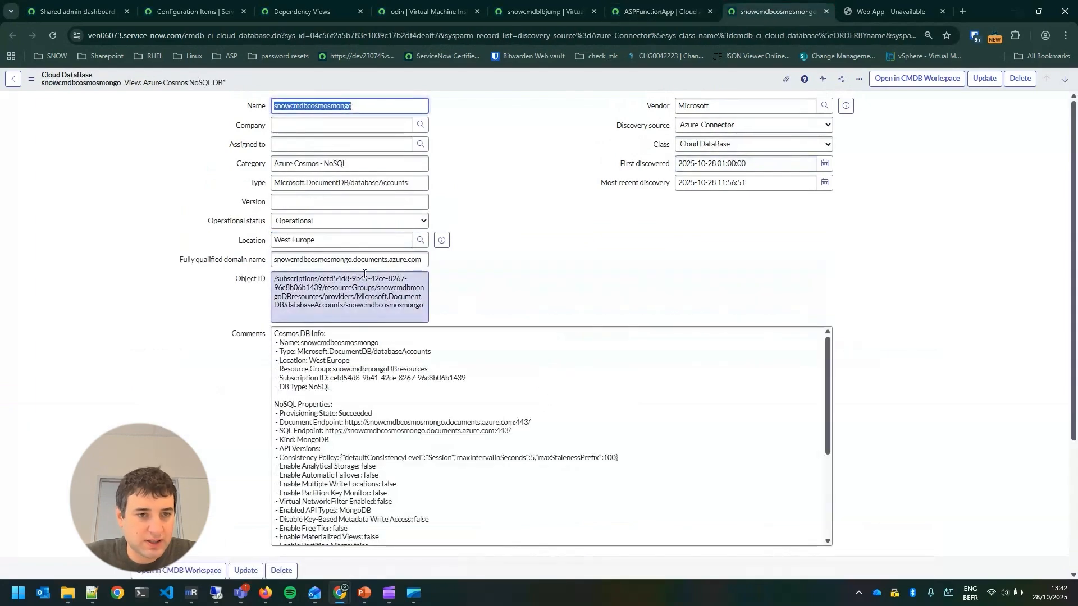
drag(281, 260, 437, 265)
click(421, 264)
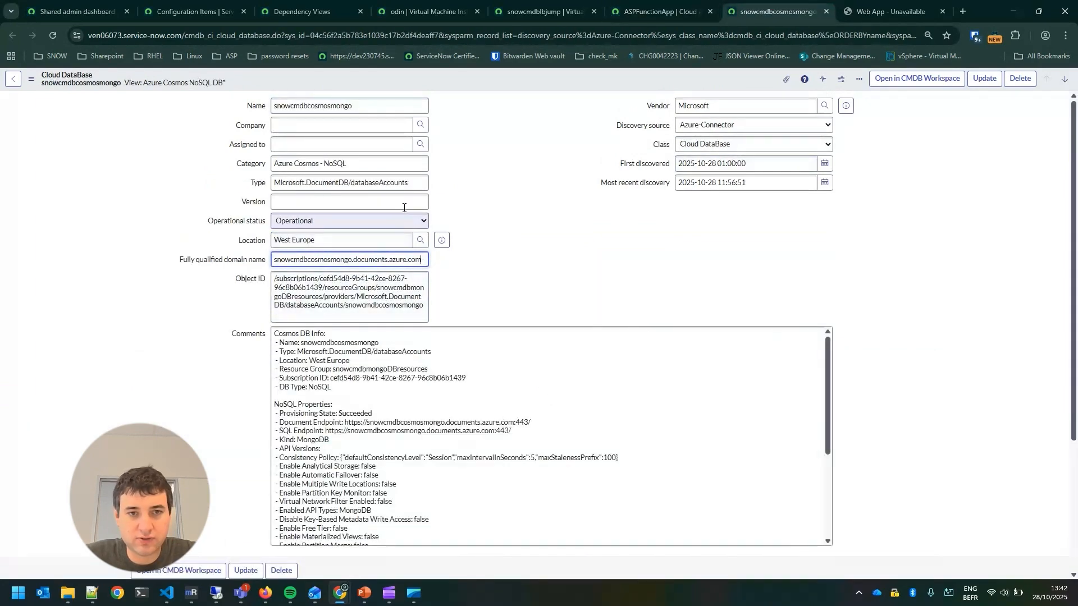
drag(356, 163, 332, 162)
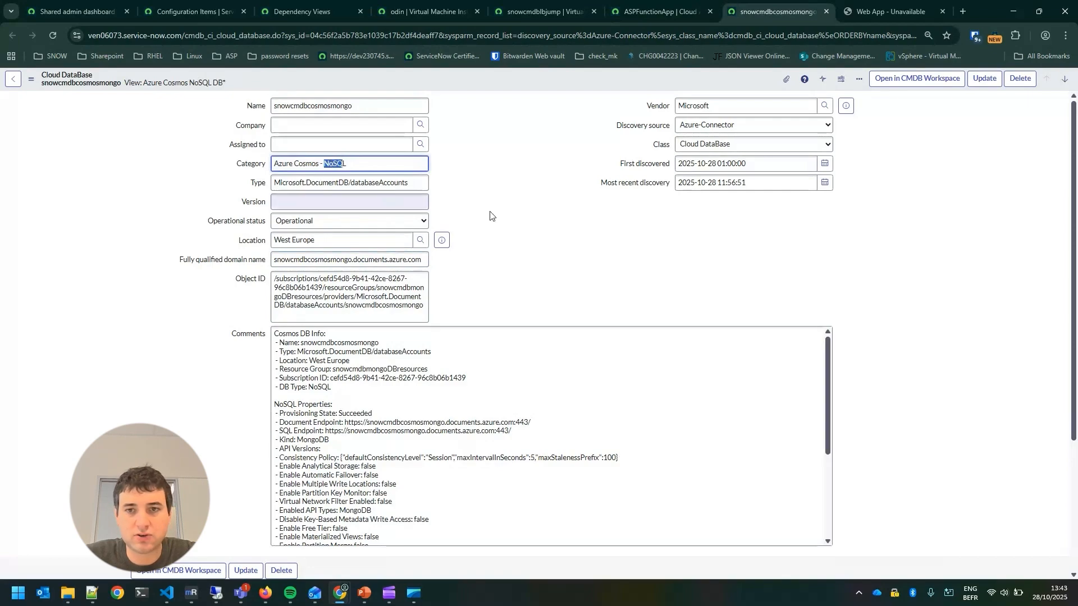
scroll(534, 225, down, 3)
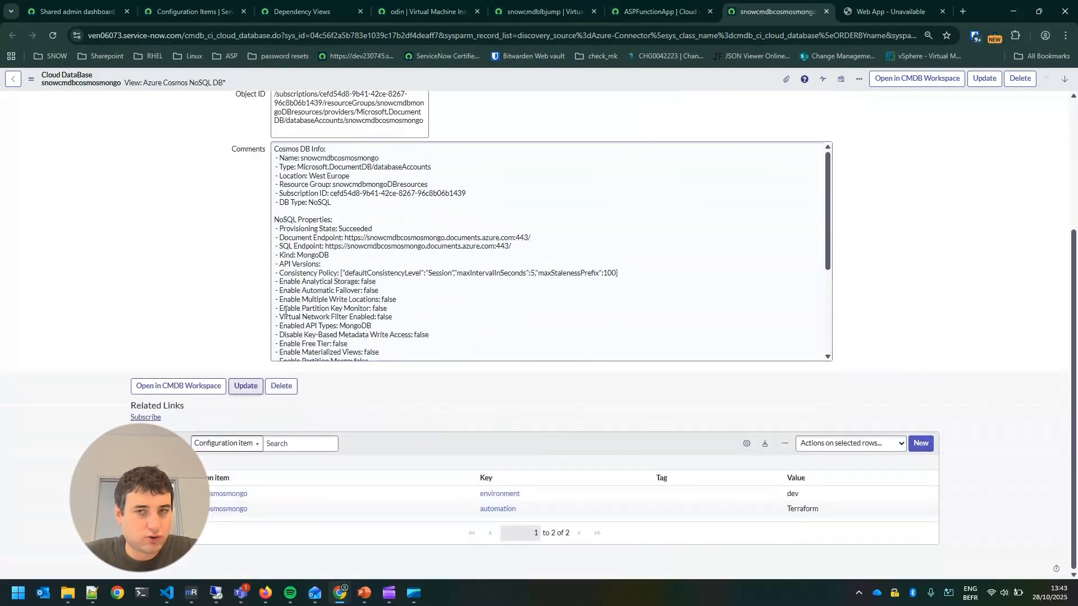
Return to the configuration items list, collapse the Cloud DataBase and Cloud App Server classes and expand Cloud Network
click(633, 6)
click(545, 4)
click(441, 5)
click(335, 5)
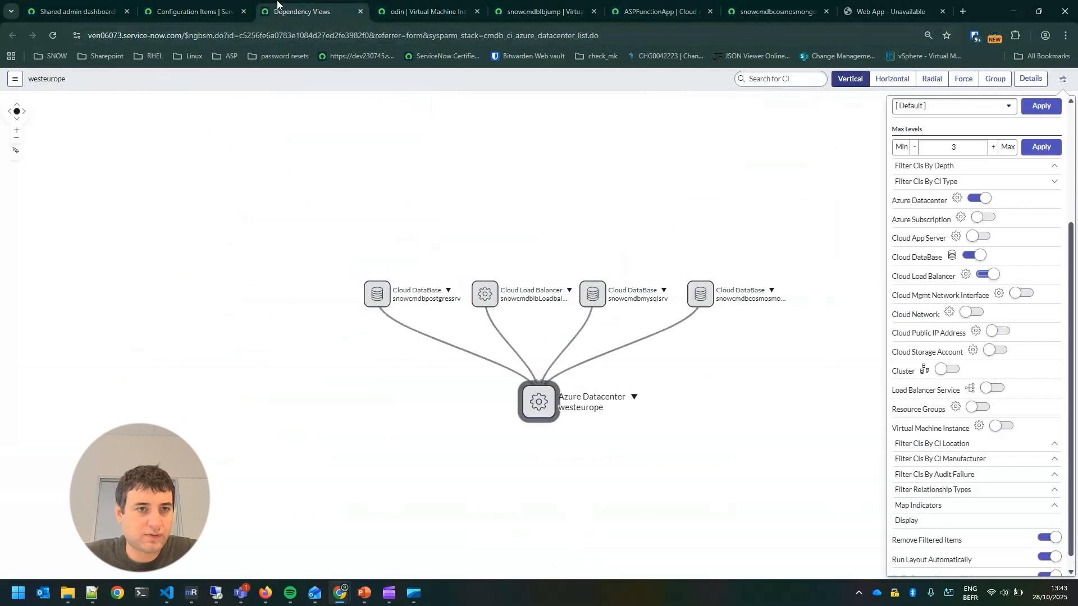
click(191, 10)
click(10, 302)
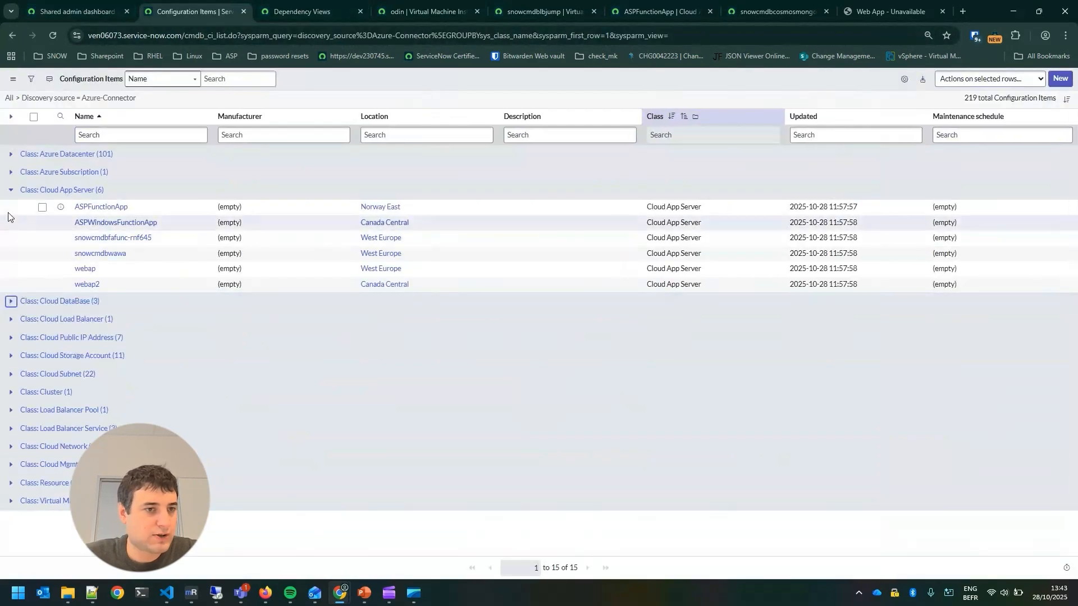
click(11, 190)
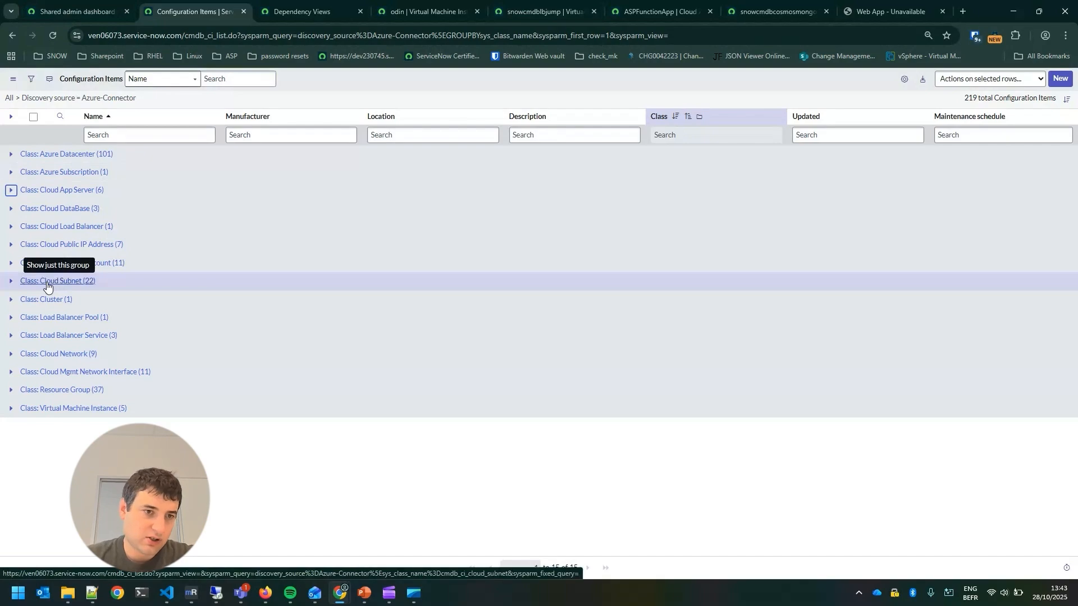
click(10, 355)
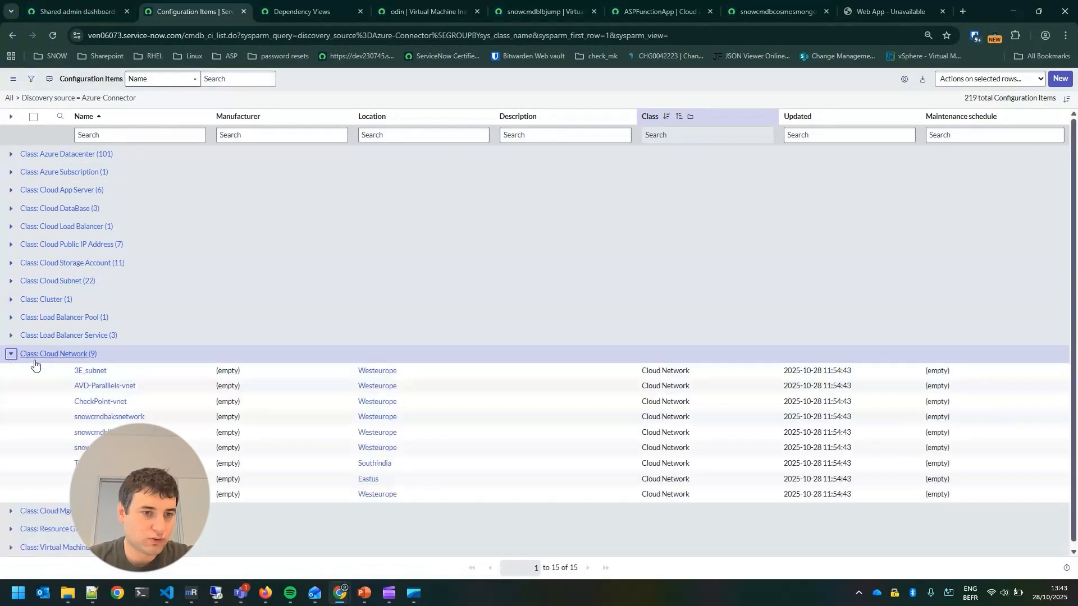